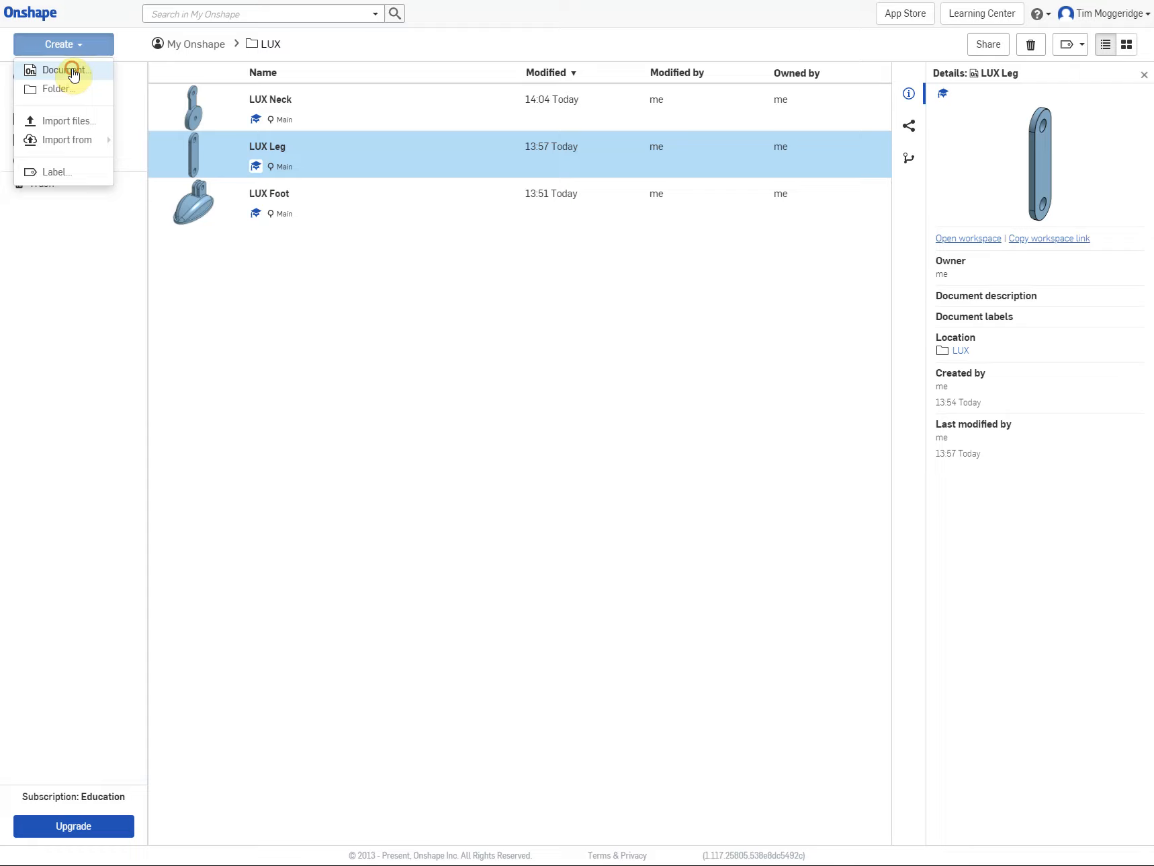
Create a new document named "LUX Upper Arm" in the LUX folder
click(67, 70)
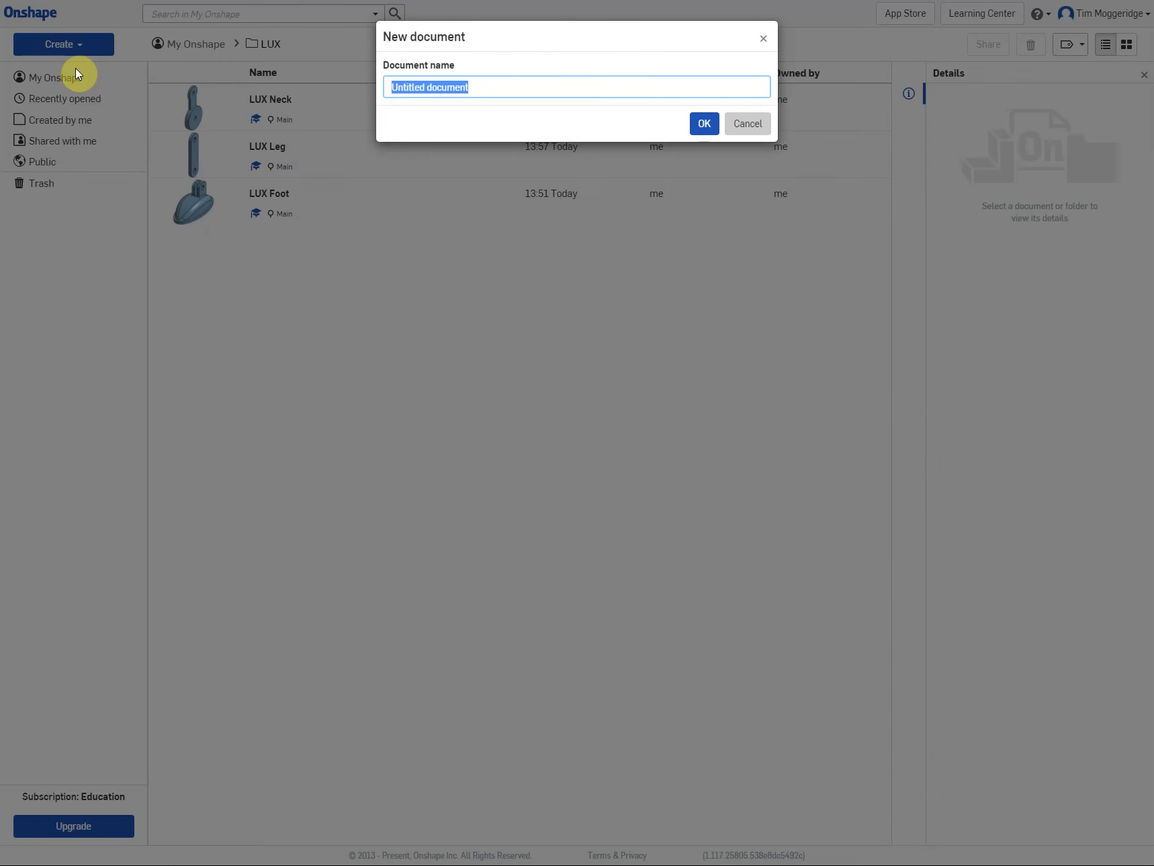
text(LUX Upper Arm)
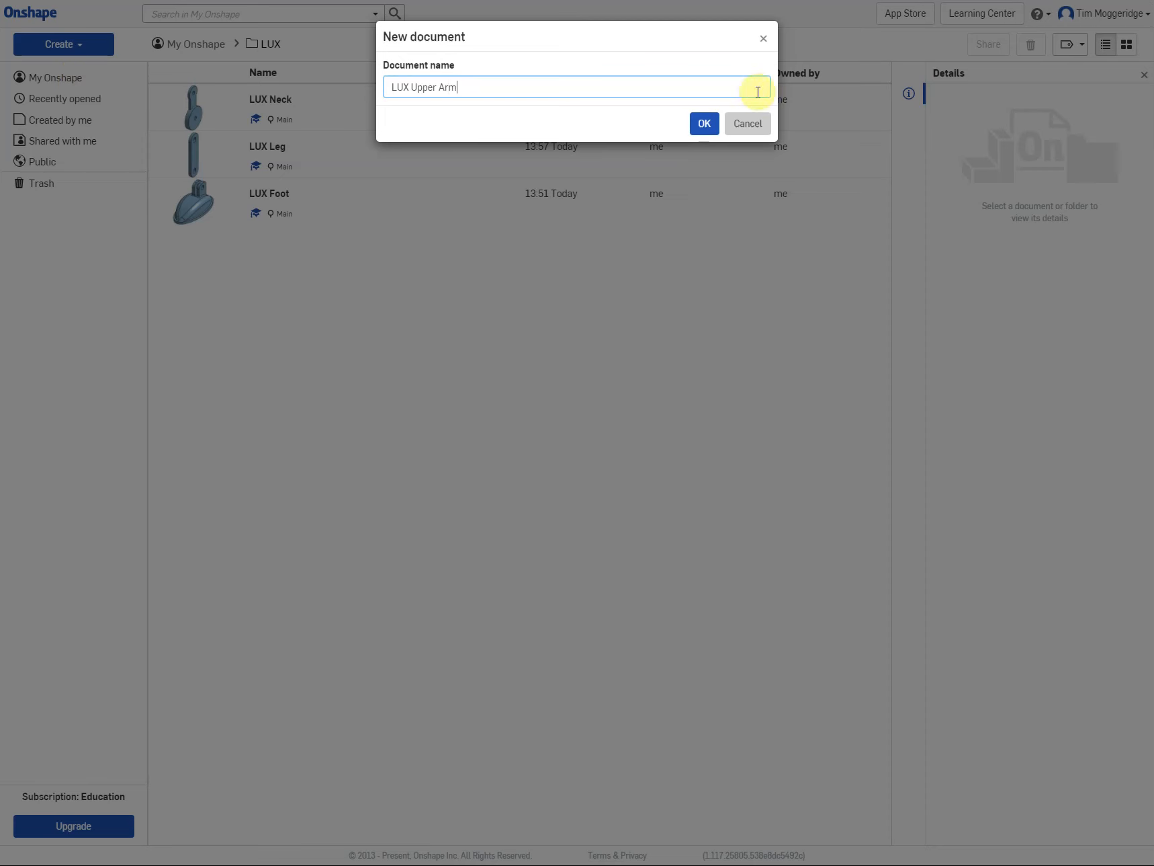
click(703, 125)
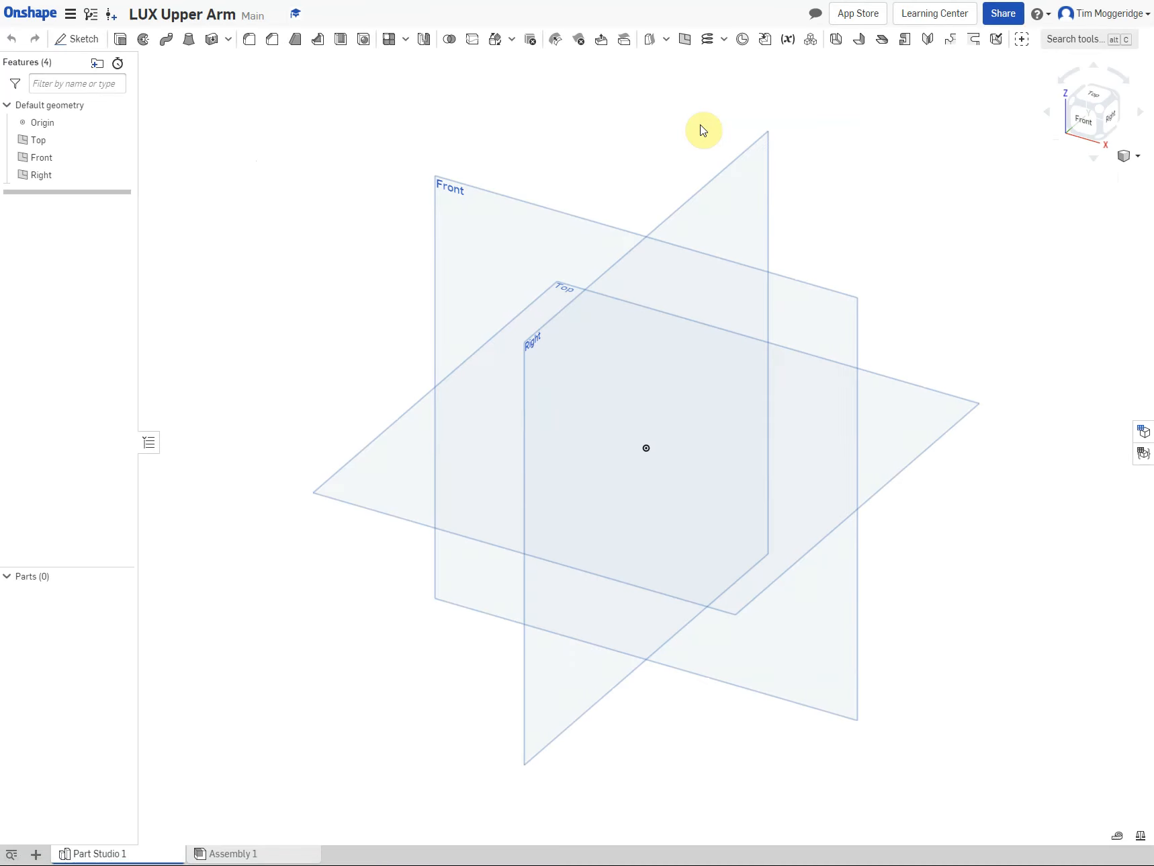
Start a new sketch on the Right plane
right_click(735, 197)
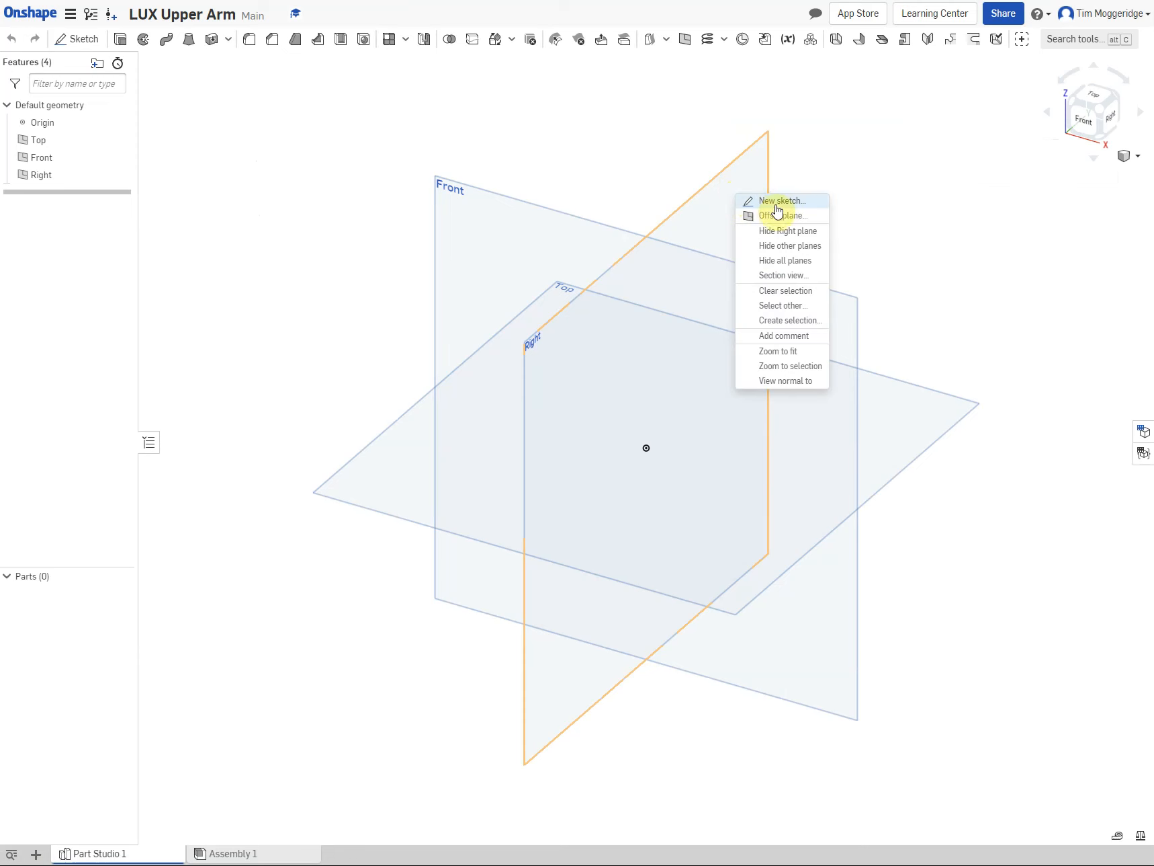
click(774, 201)
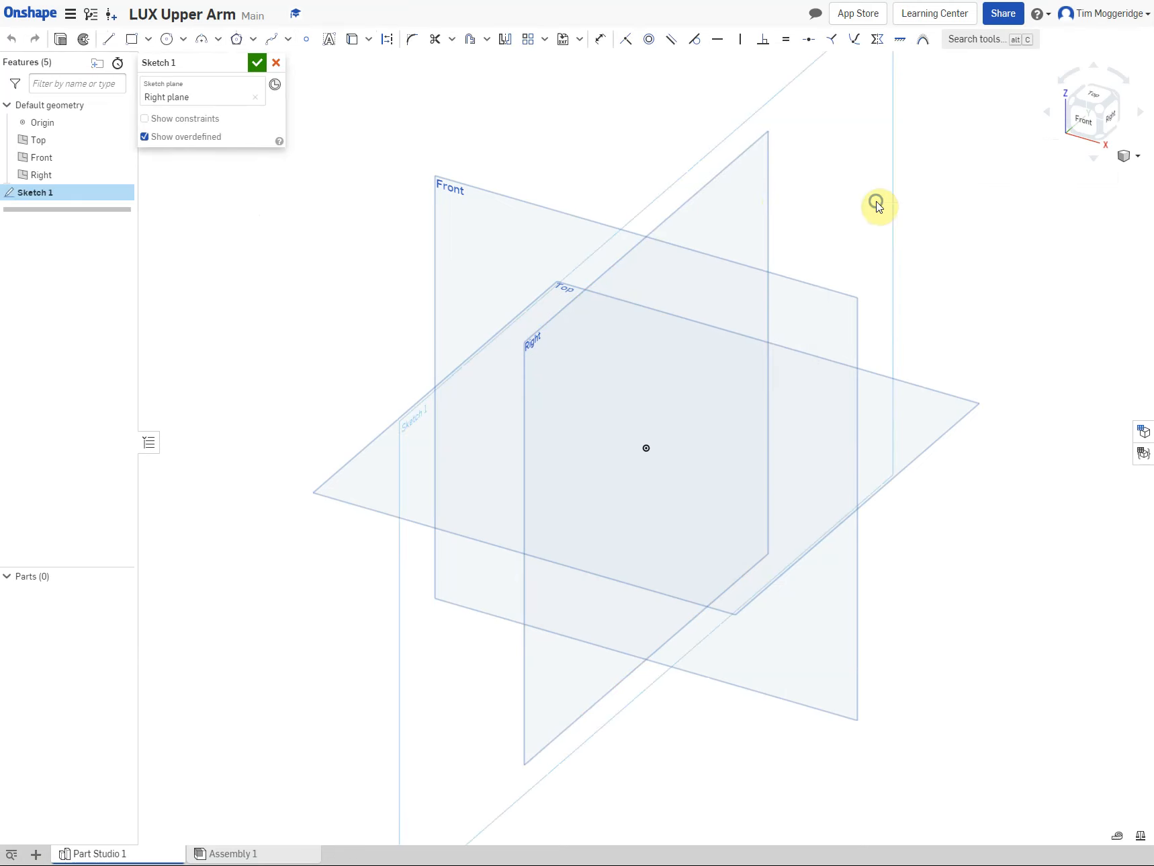
right_click(882, 205)
click(948, 306)
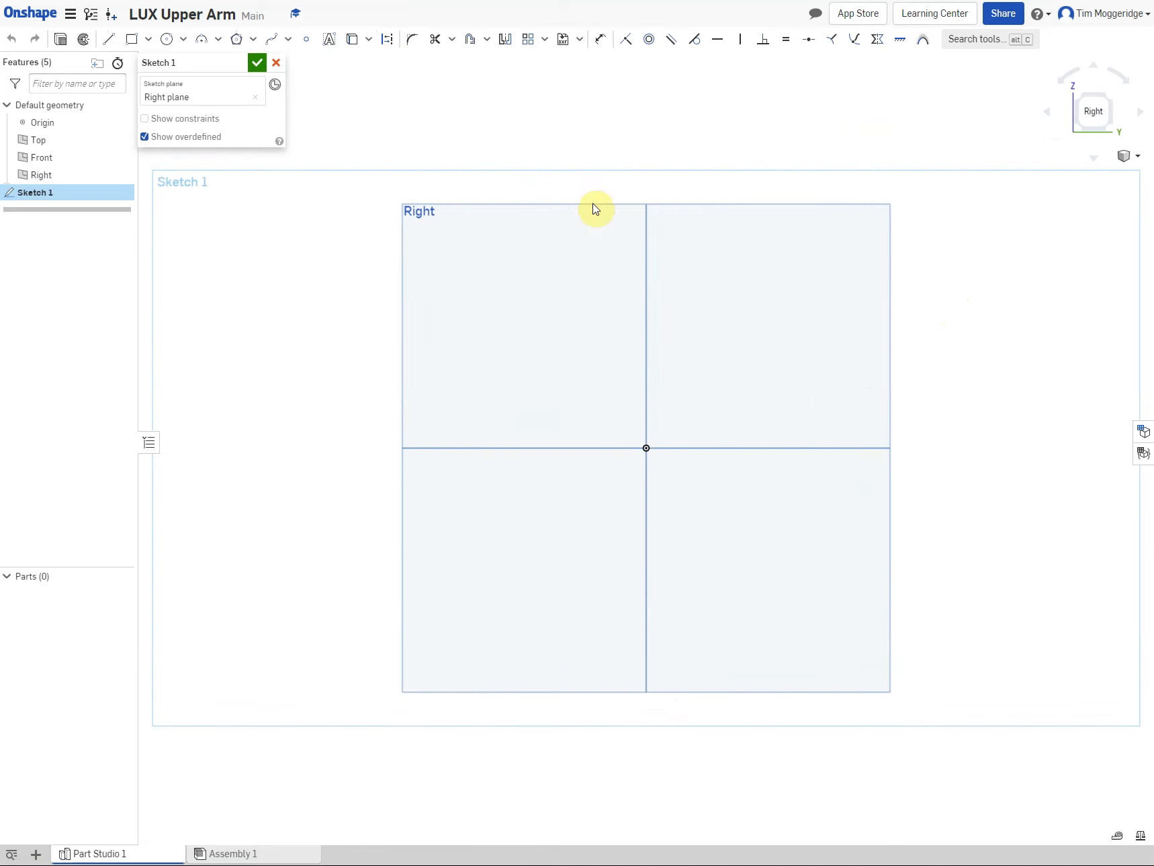
Sketch a circle about 38 mm in diameter at the origin and another about 21 mm in diameter vertically above it
click(166, 40)
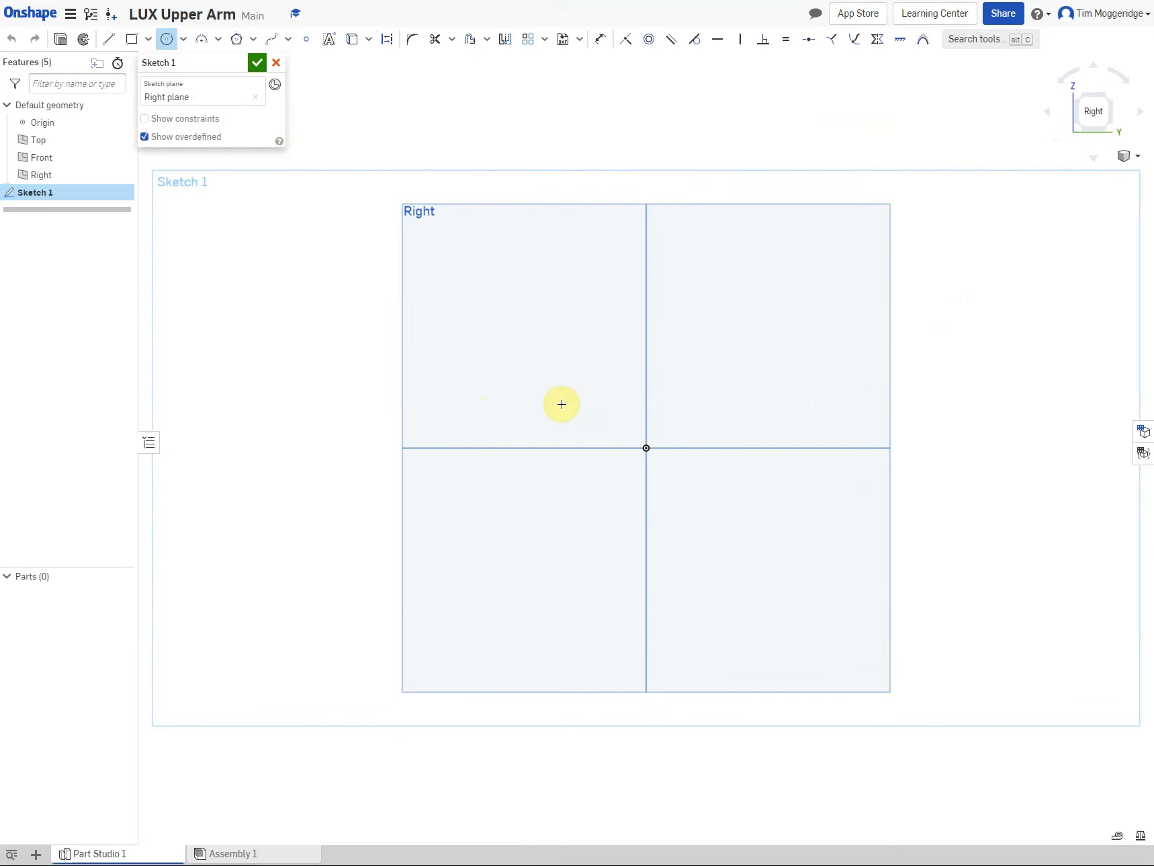
click(645, 448)
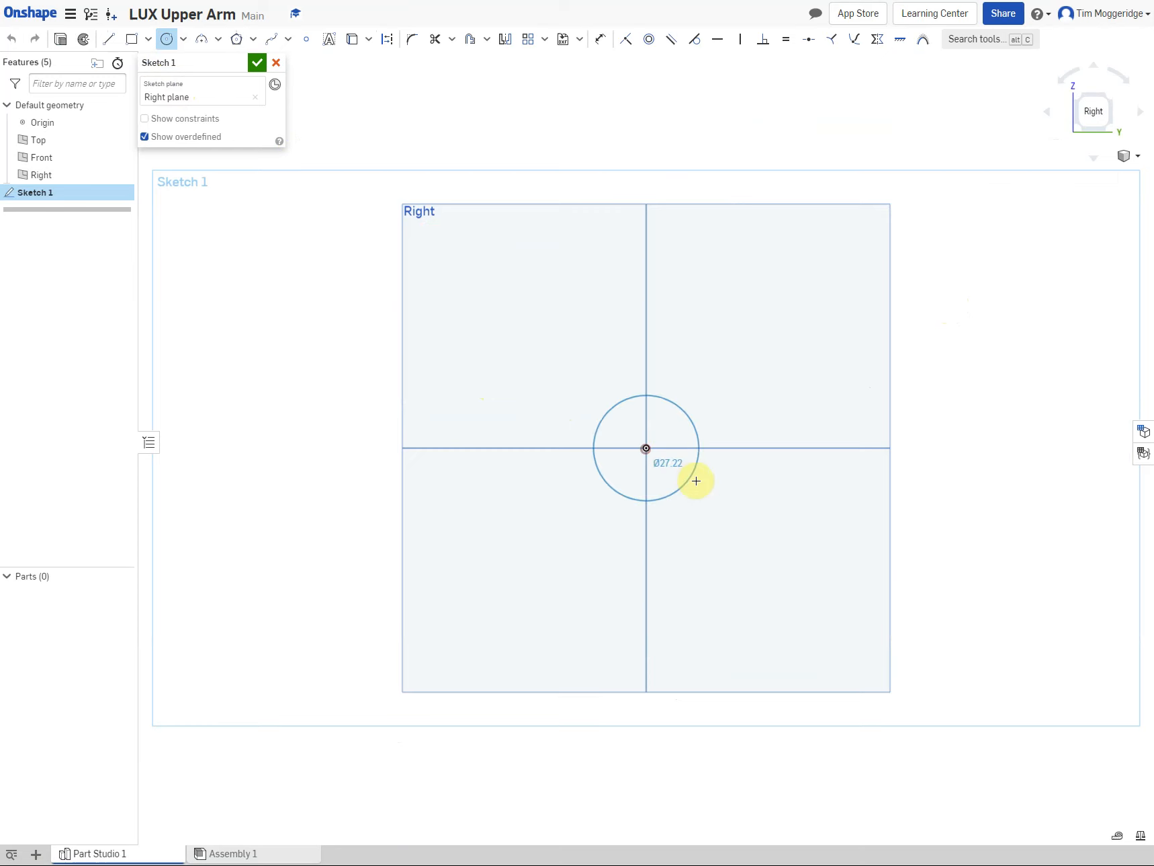
click(695, 478)
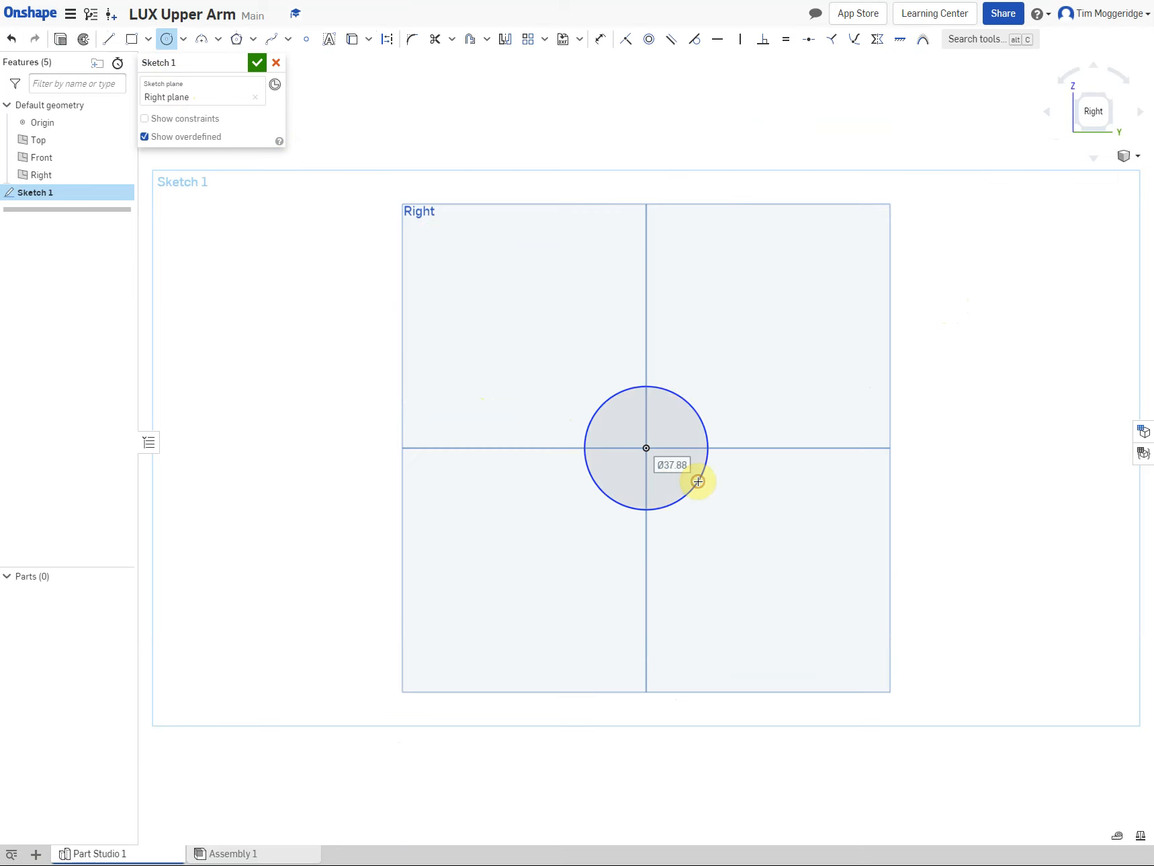
click(646, 283)
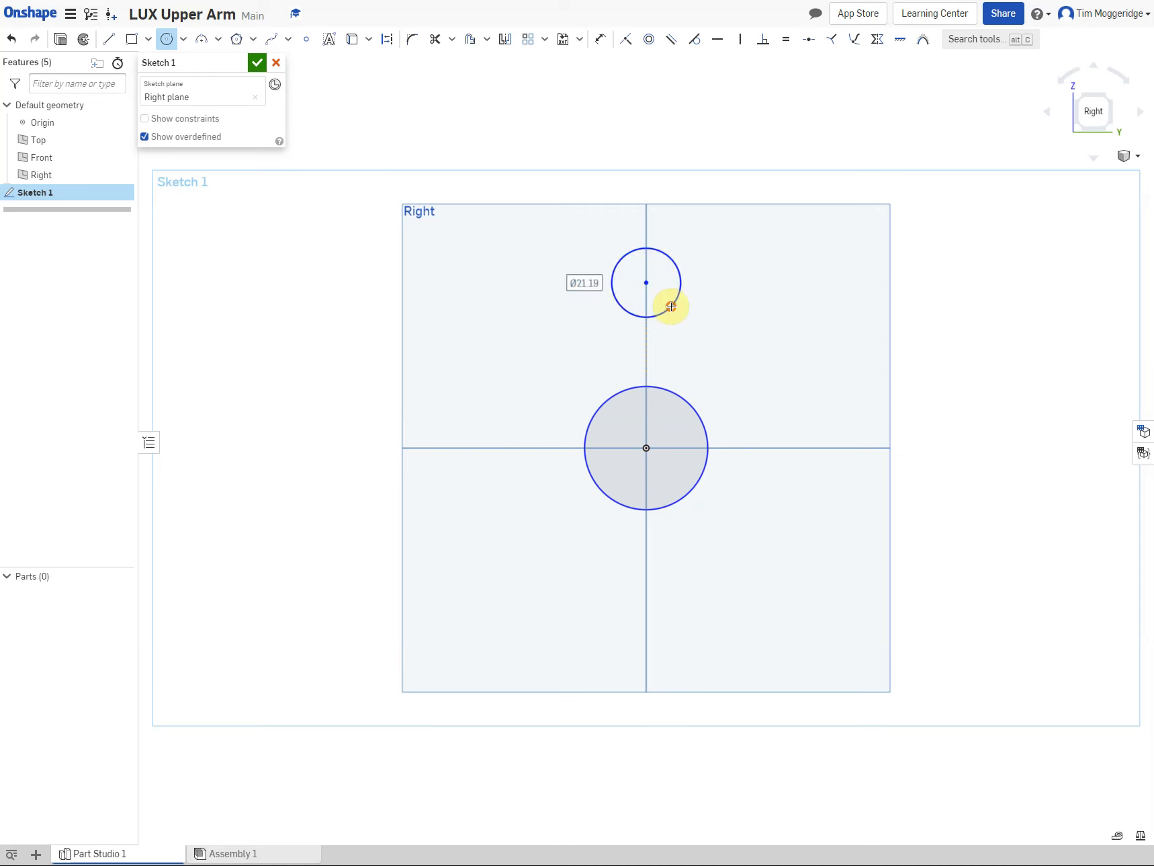
click(670, 307)
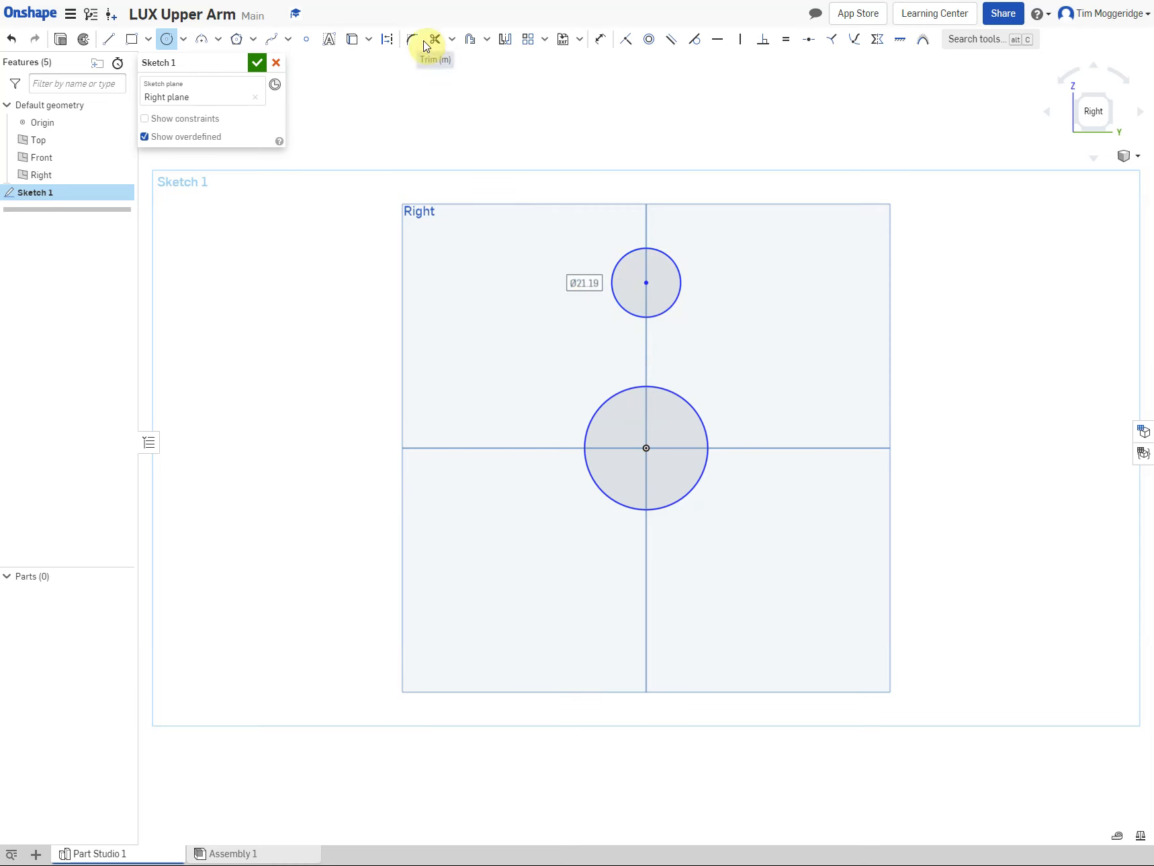
Dimension the upper circle's diameter to 15 mm and the origin circle's diameter to 20 mm
click(600, 39)
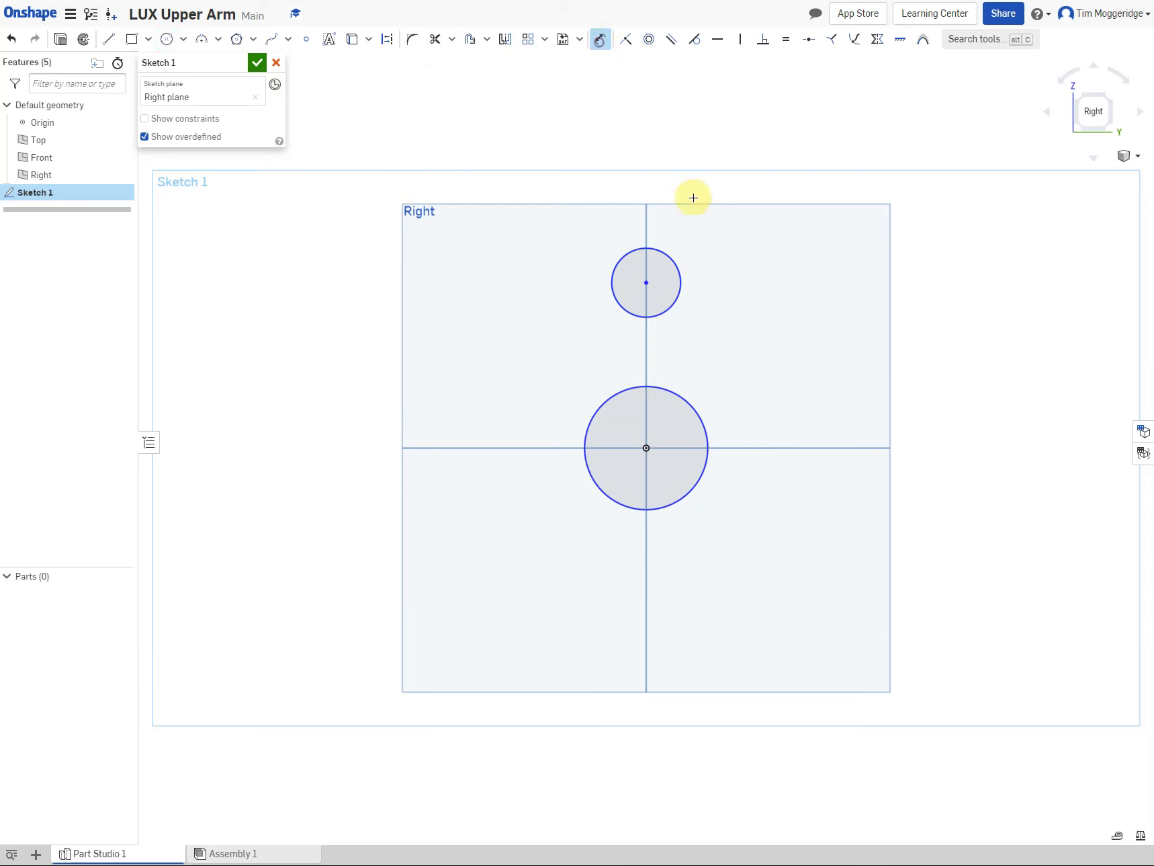
click(670, 256)
click(741, 251)
text(15)
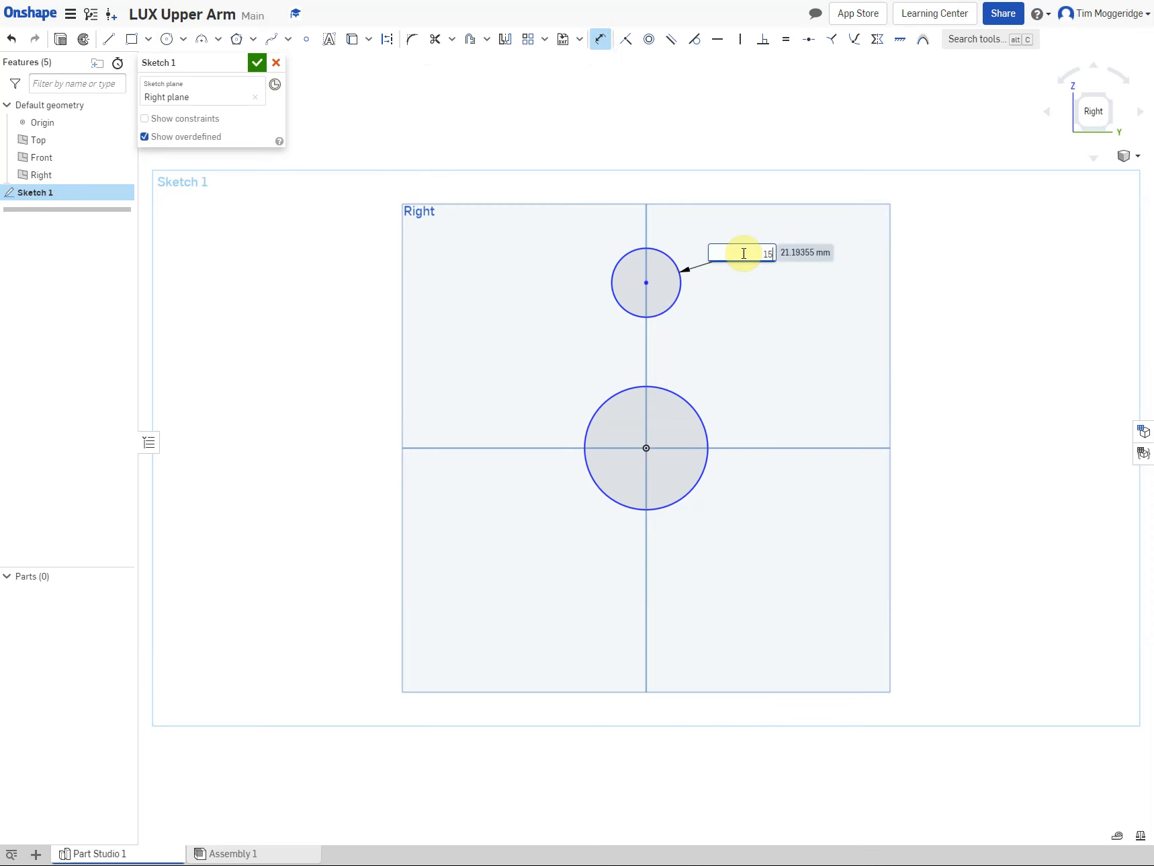
key(Escape)
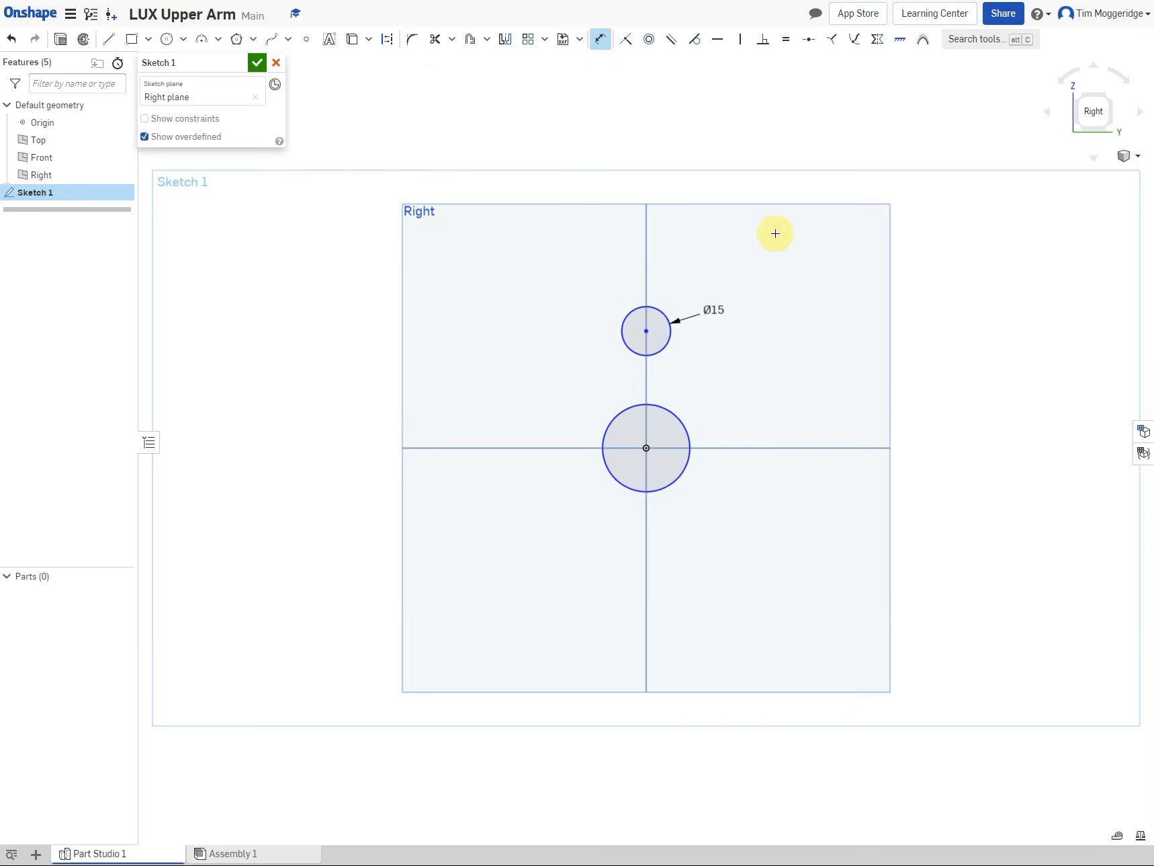
click(672, 410)
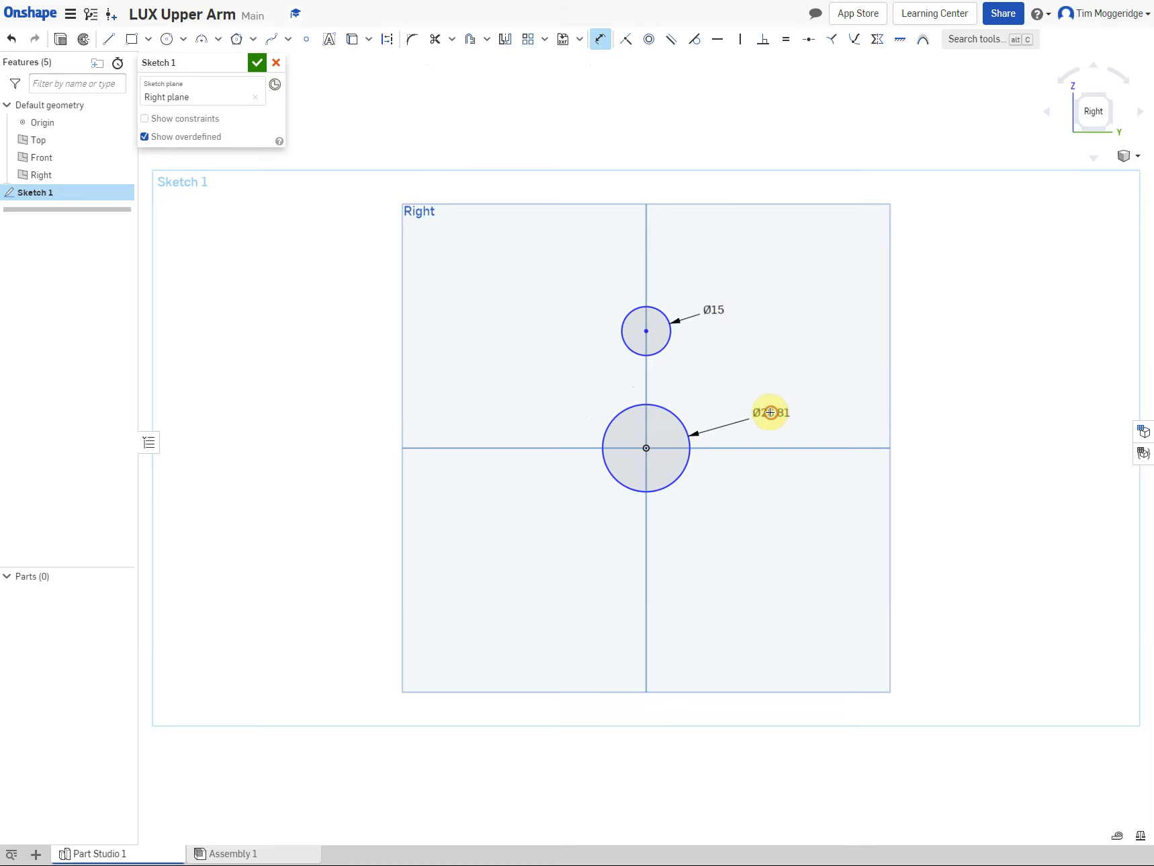
click(769, 411)
text(20)
key(Return)
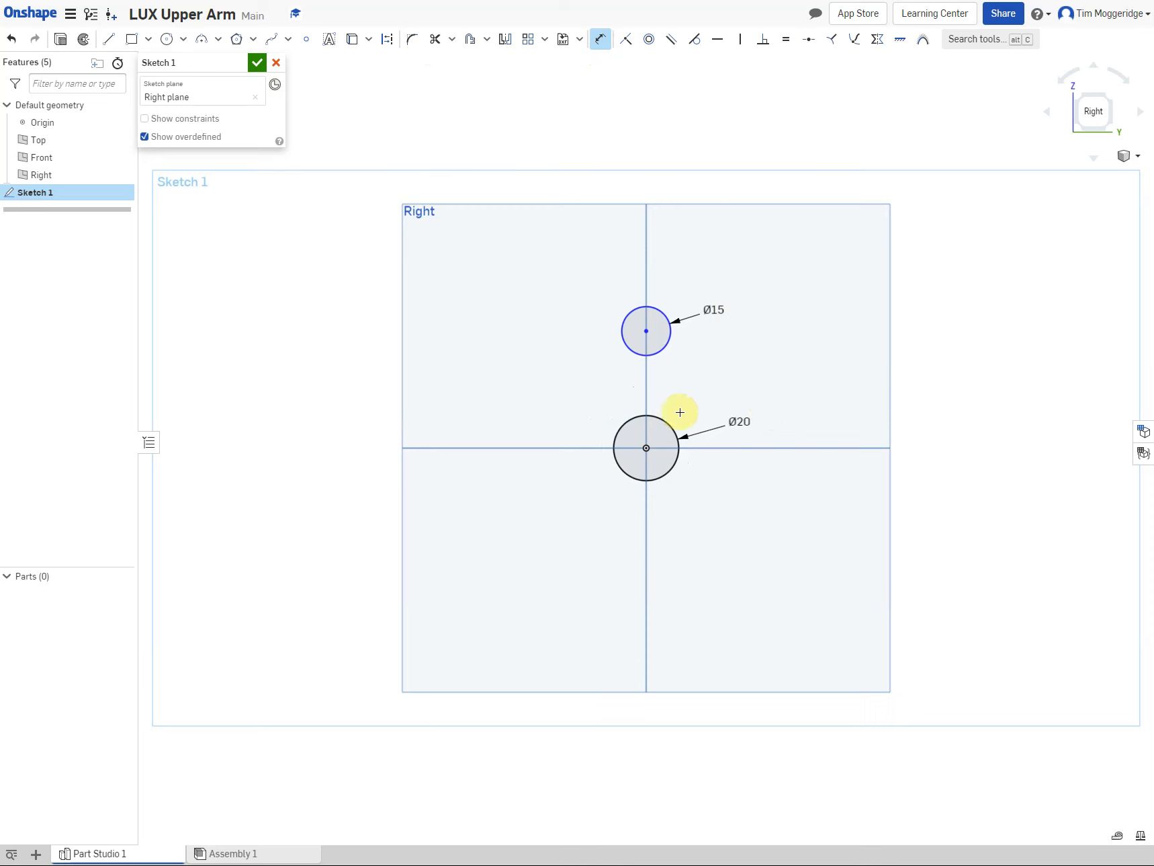
Set the vertical distance between the two circle centres to 40 mm
click(646, 448)
click(648, 332)
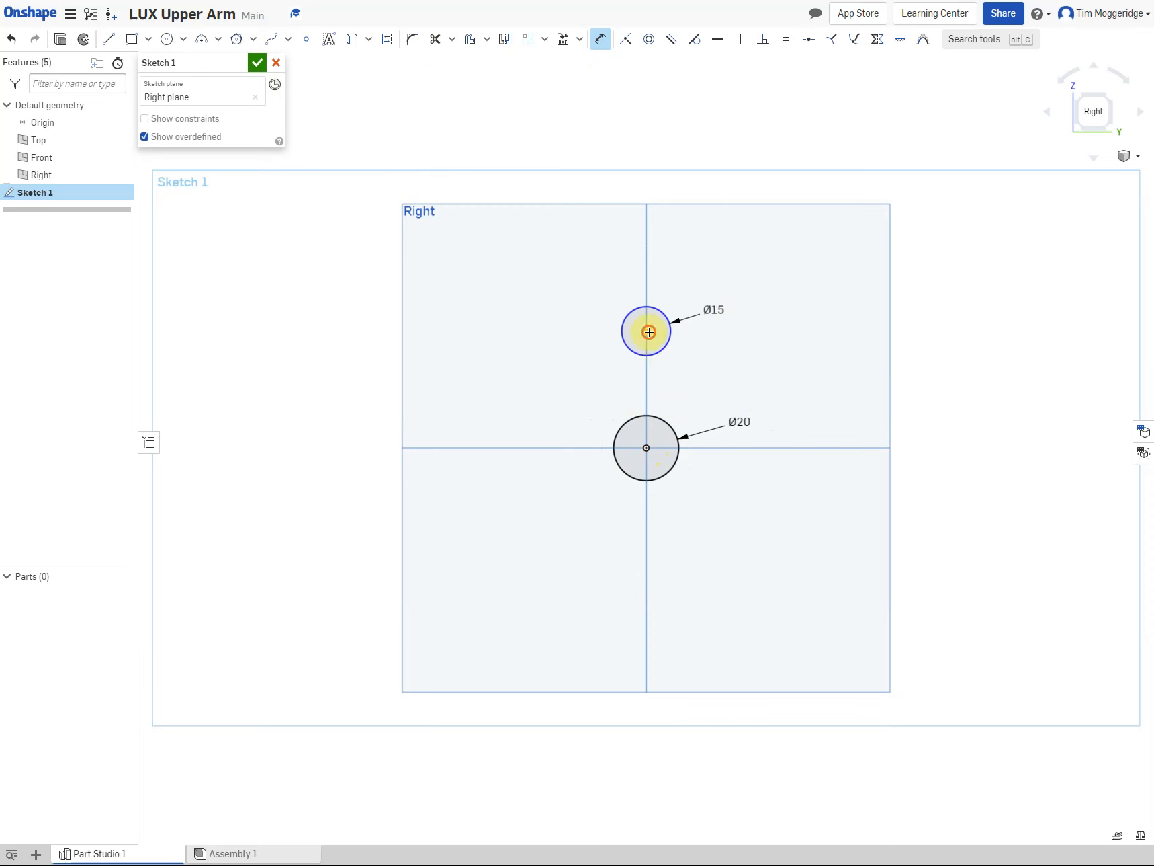
click(814, 381)
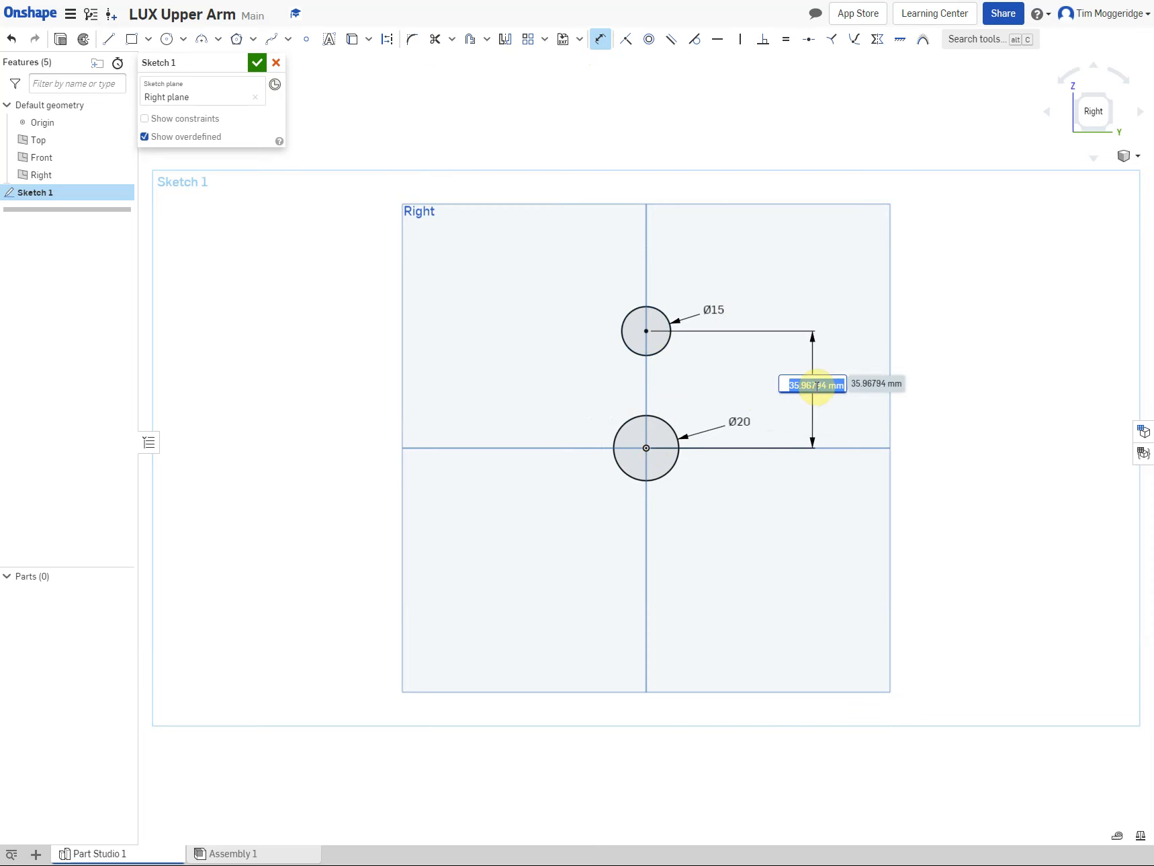
text(40)
key(Return)
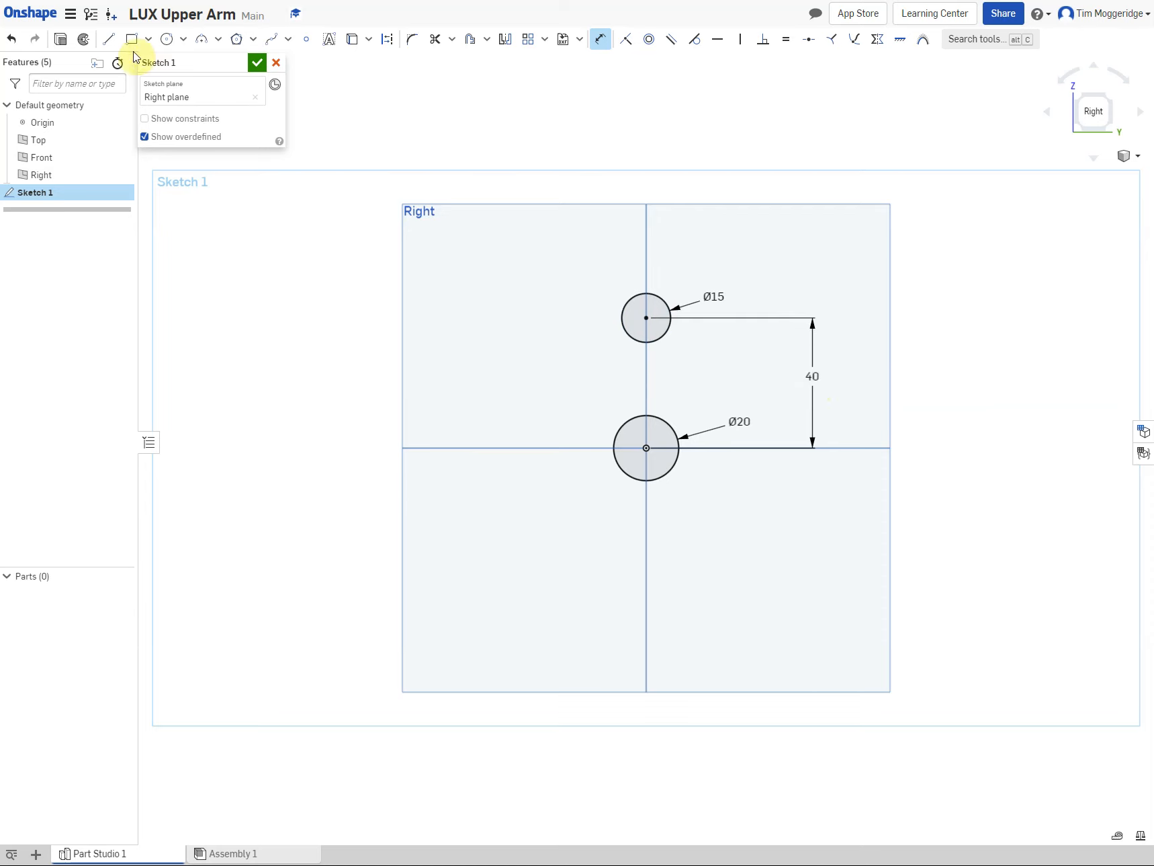
Draw two vertical lines about 40 mm long from both sides of the upper circle down to the level of the origin
click(108, 38)
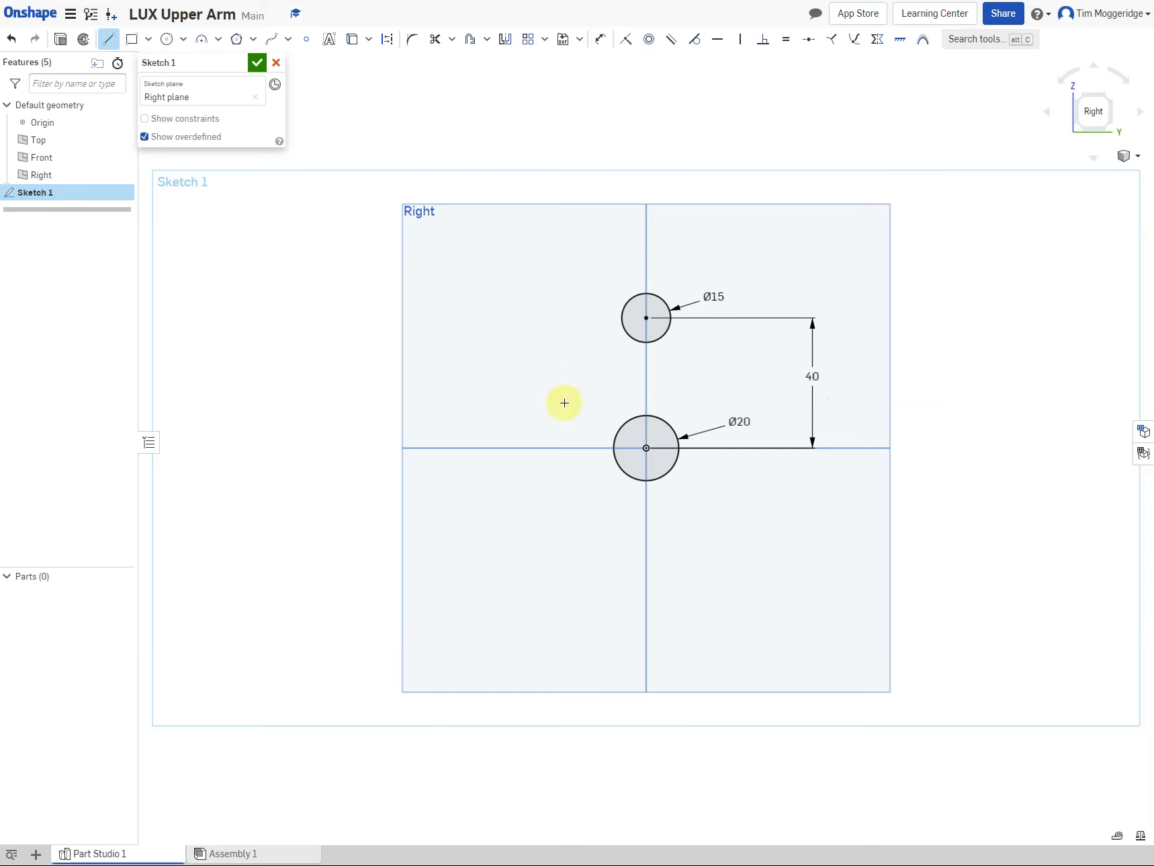
click(621, 318)
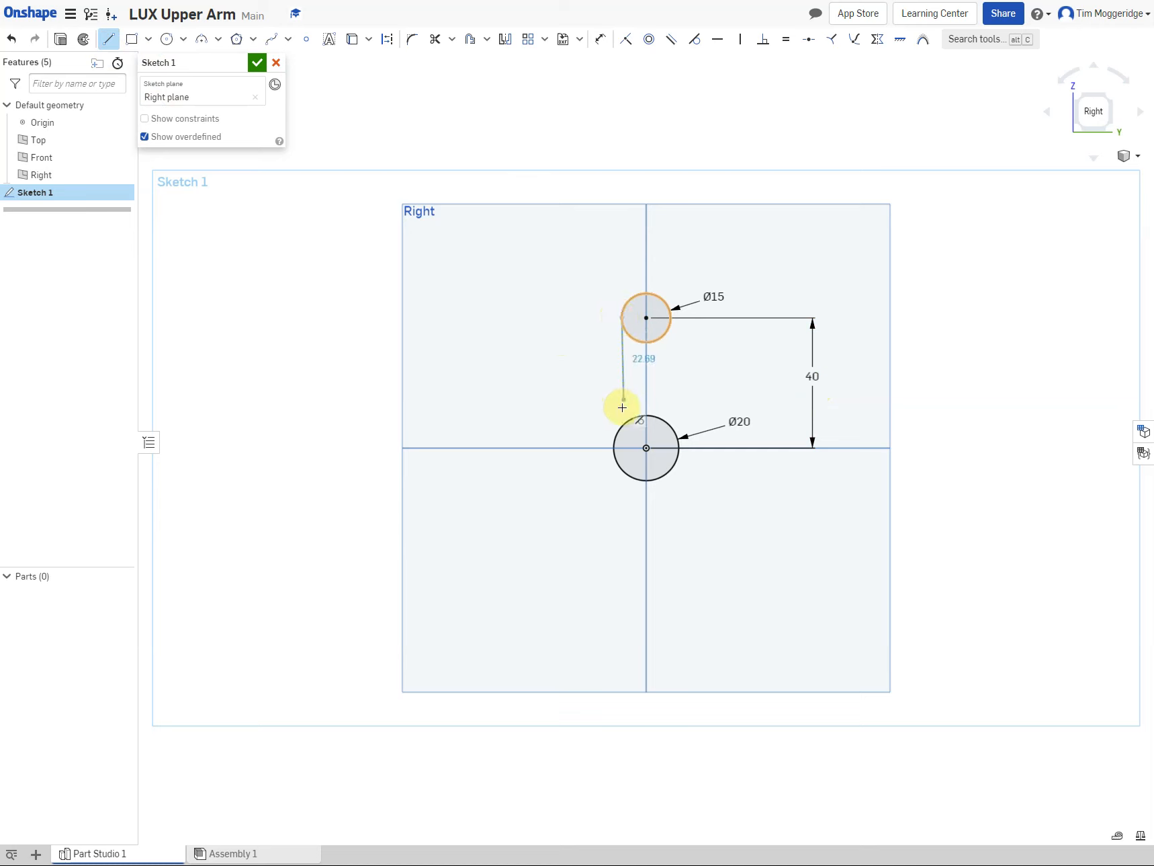
click(625, 447)
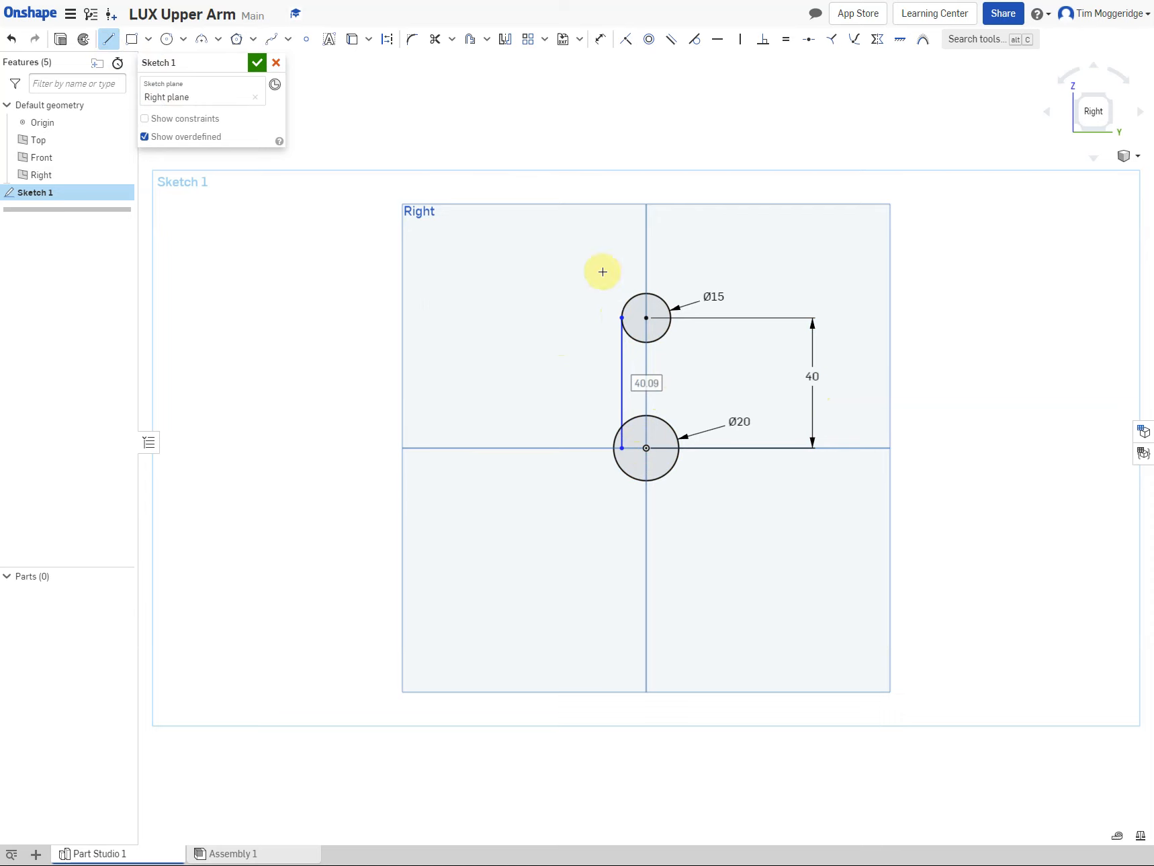
click(670, 318)
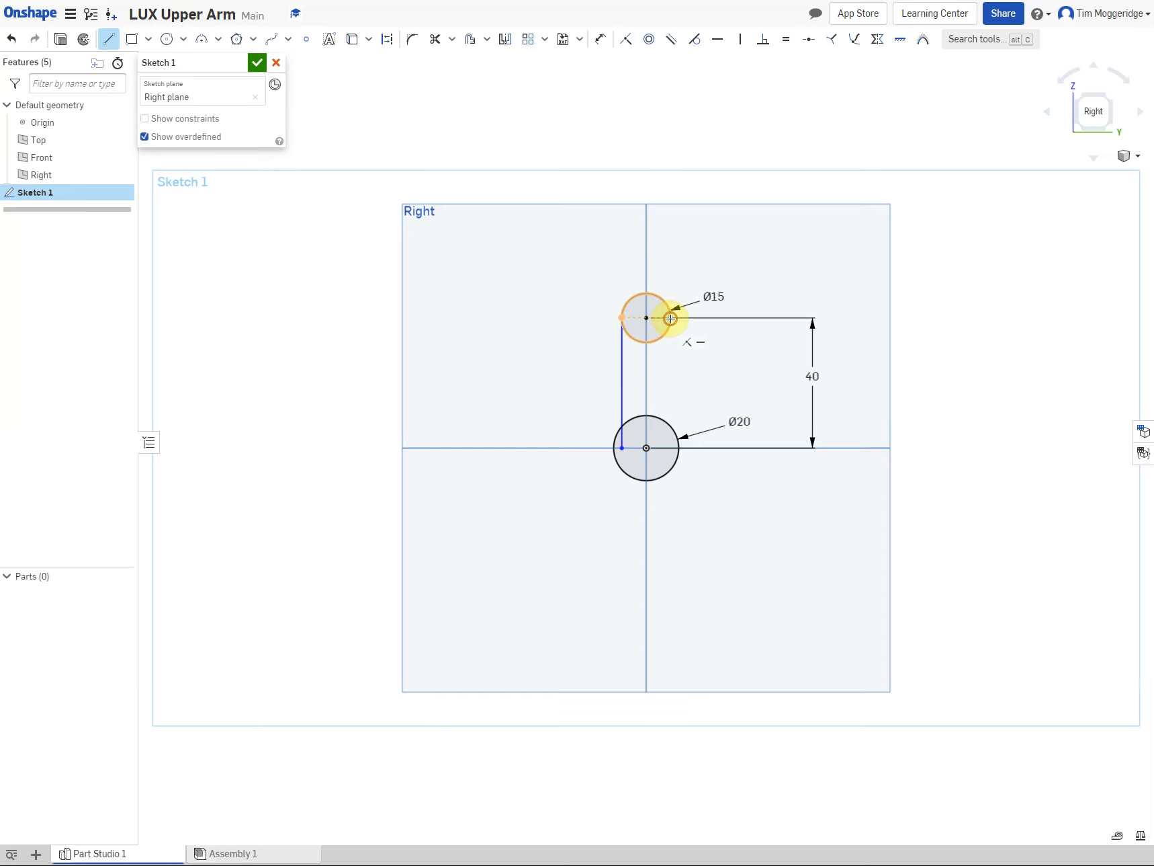
click(672, 448)
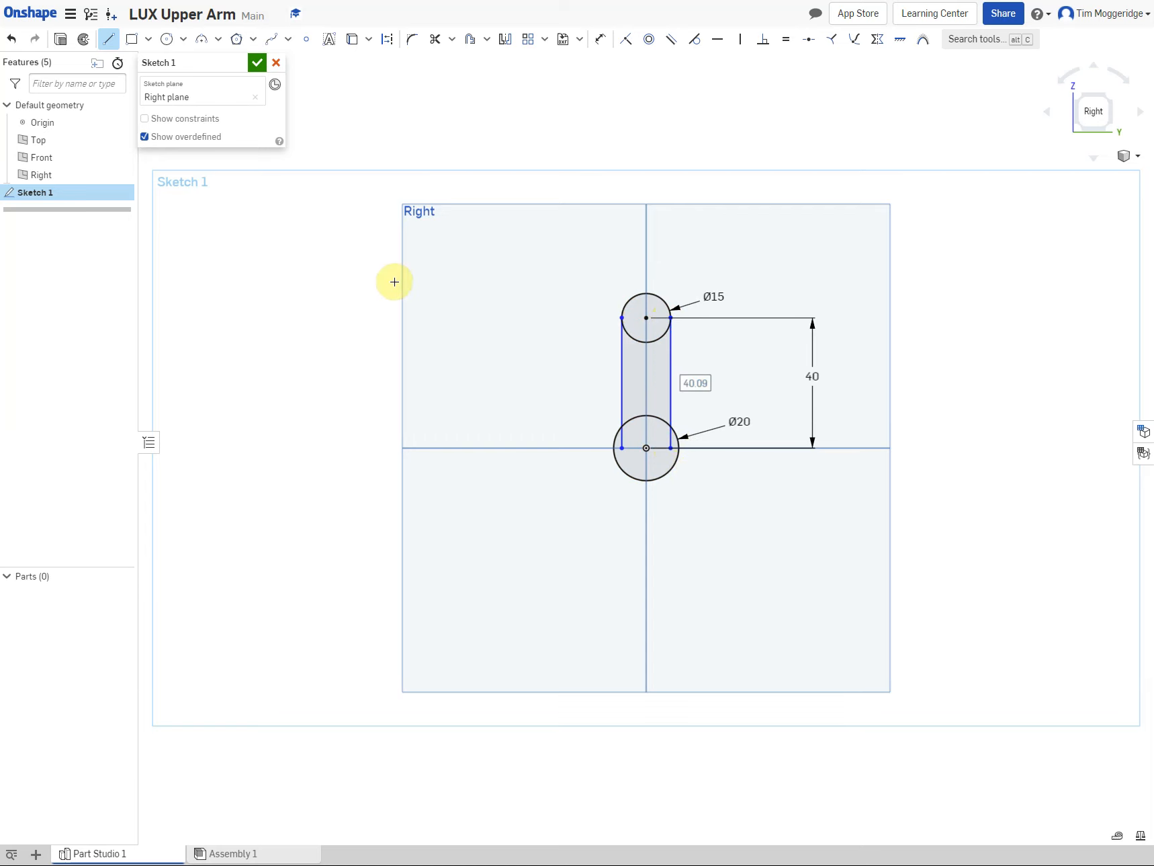
Trim the line ends inside the lower circle and the inner arcs of both circles to leave one closed arm outline
click(434, 41)
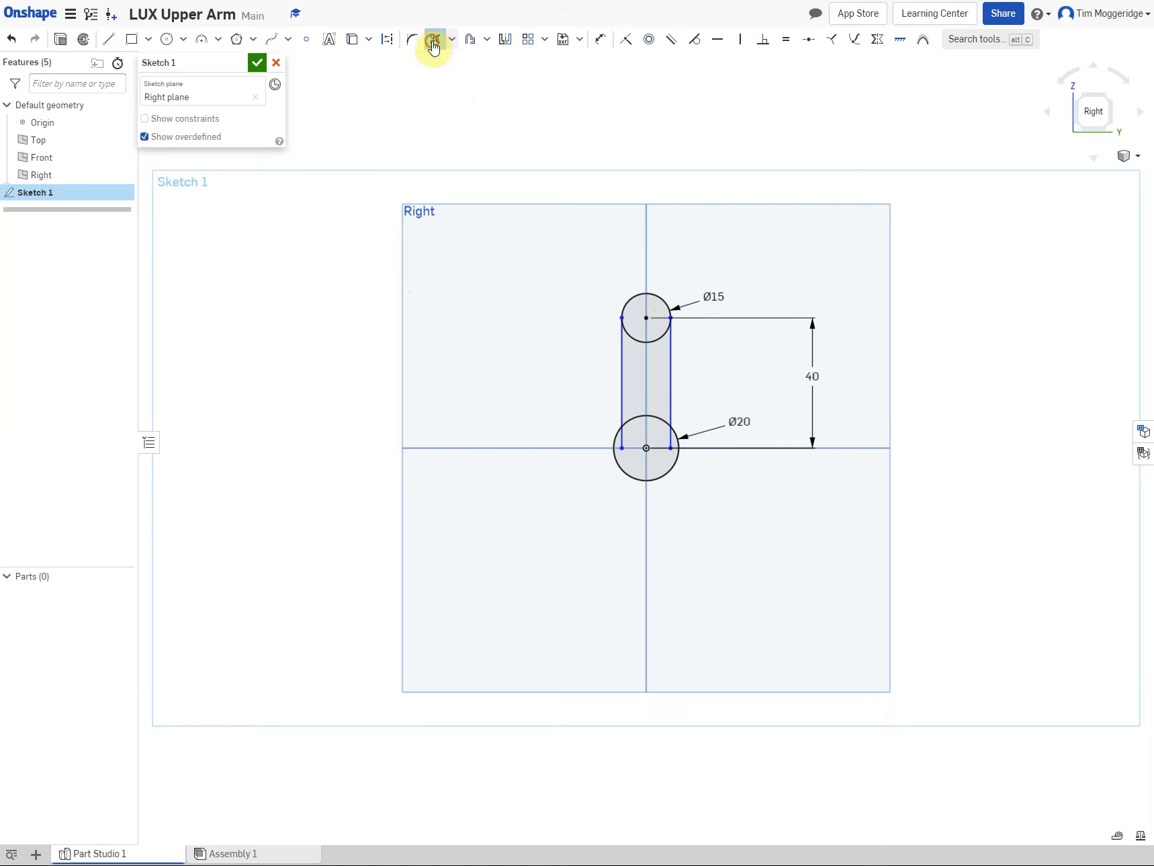
click(624, 443)
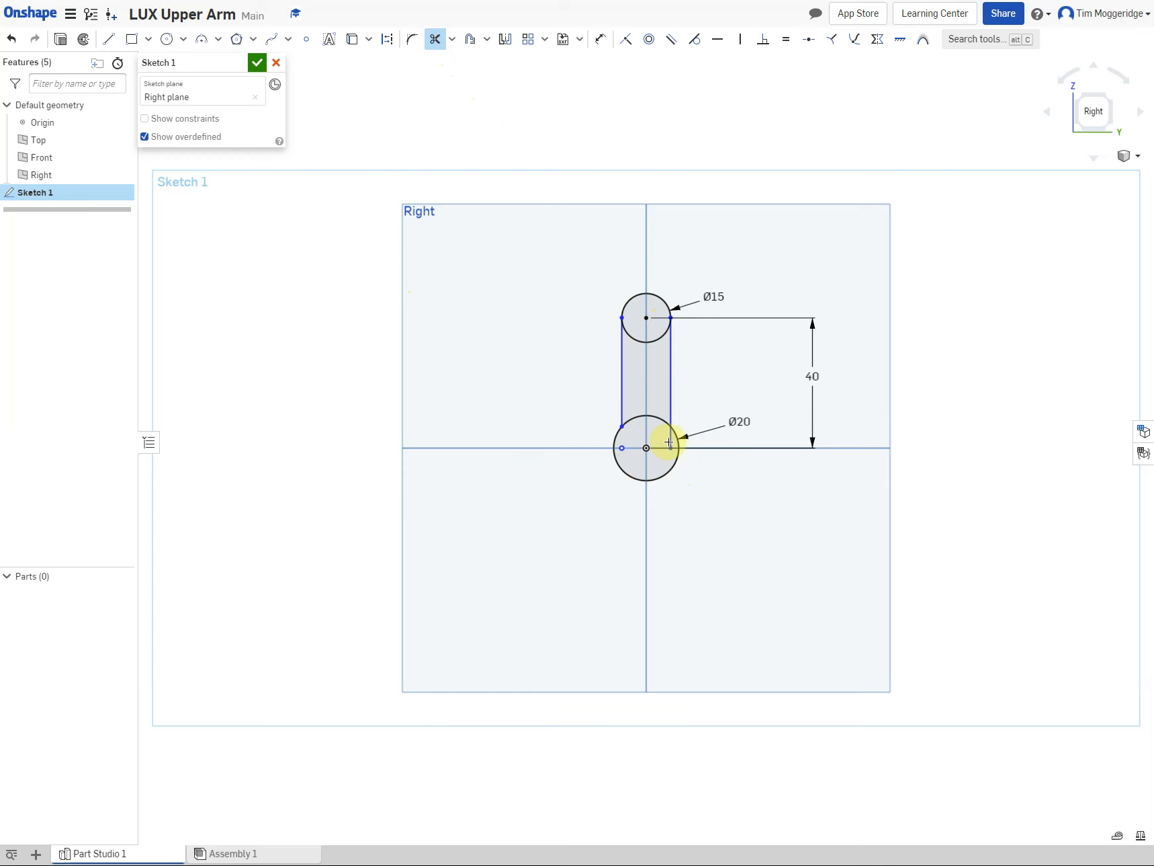
click(670, 441)
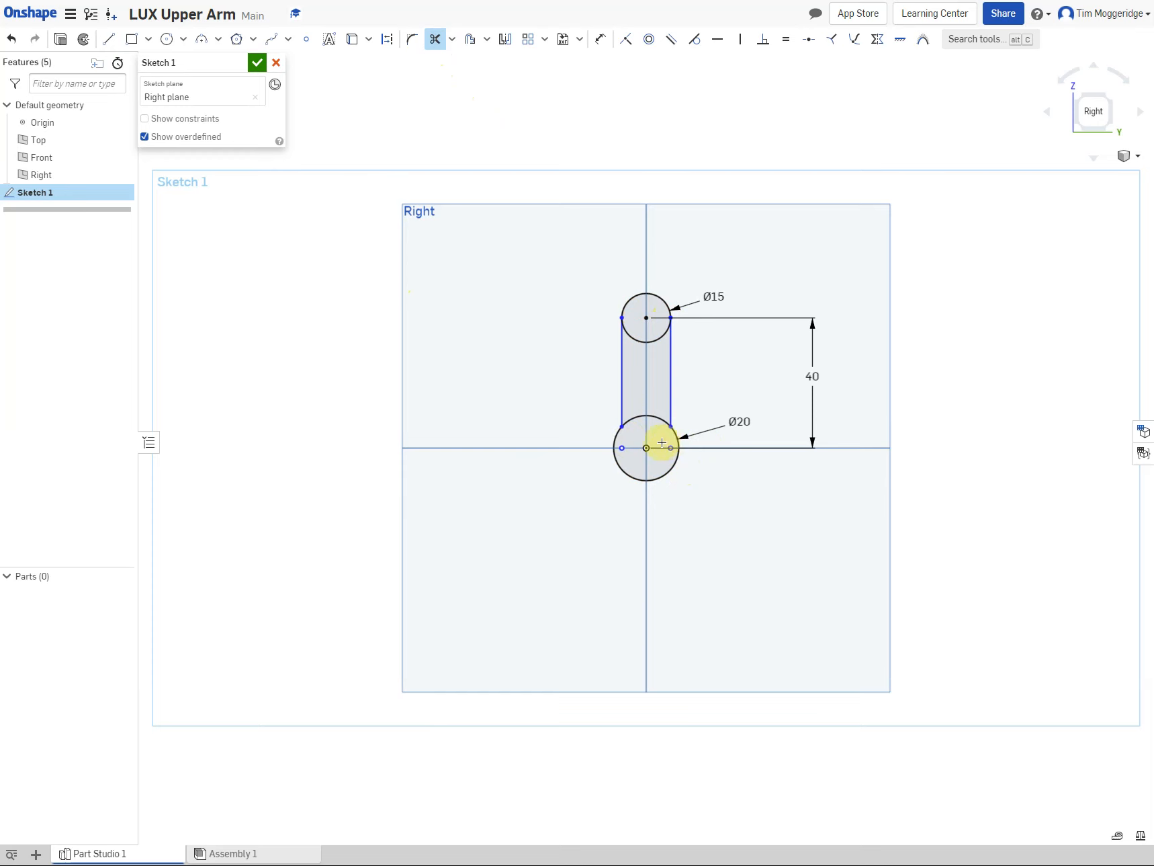
click(637, 415)
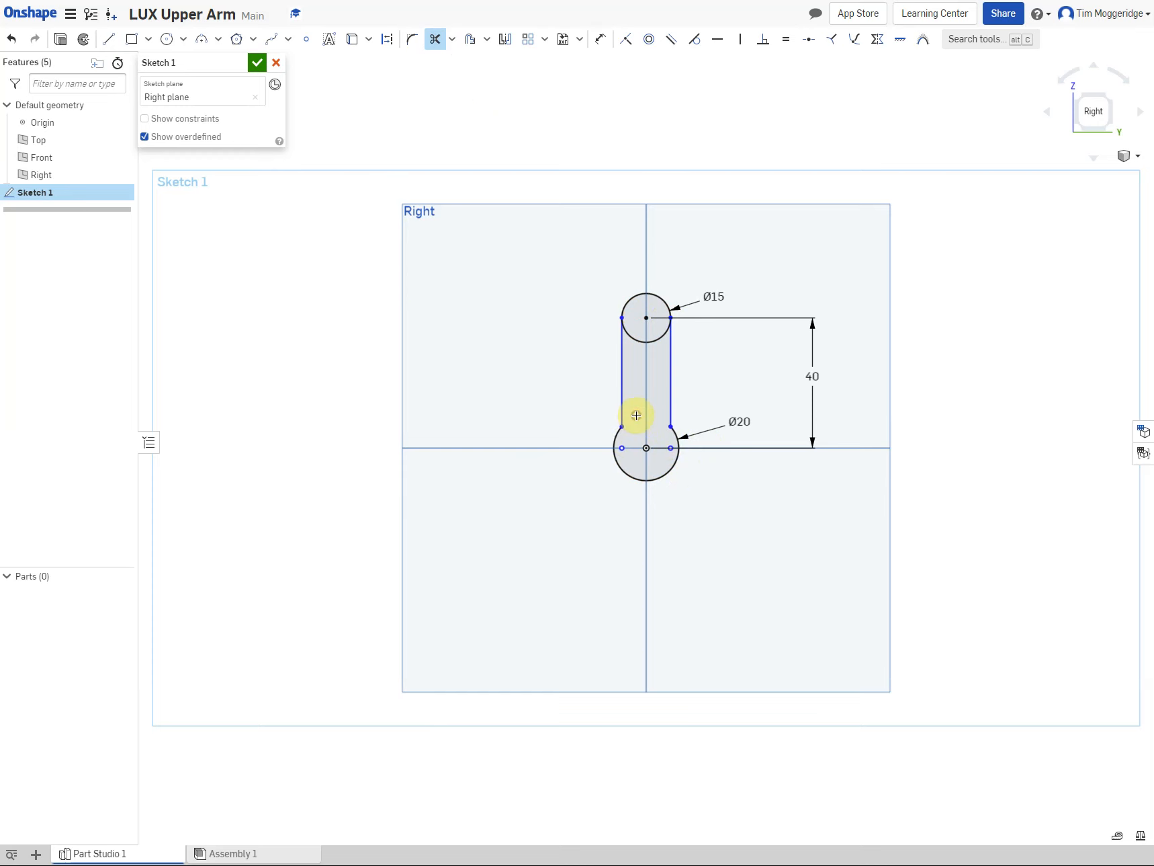
click(637, 342)
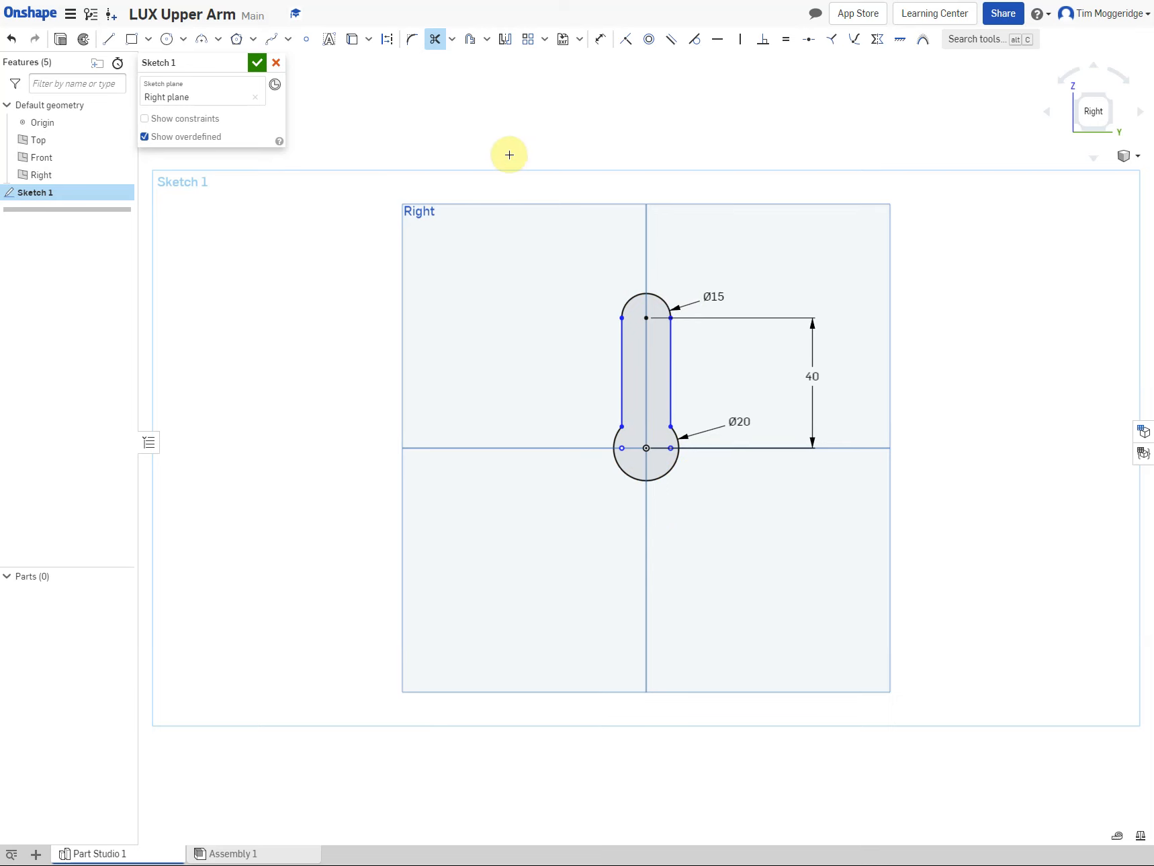
Sketch concentric inner circles, about 9.5 mm in diameter at the upper end and about 11.7 mm at the origin
click(166, 39)
scroll(657, 448, up, 5)
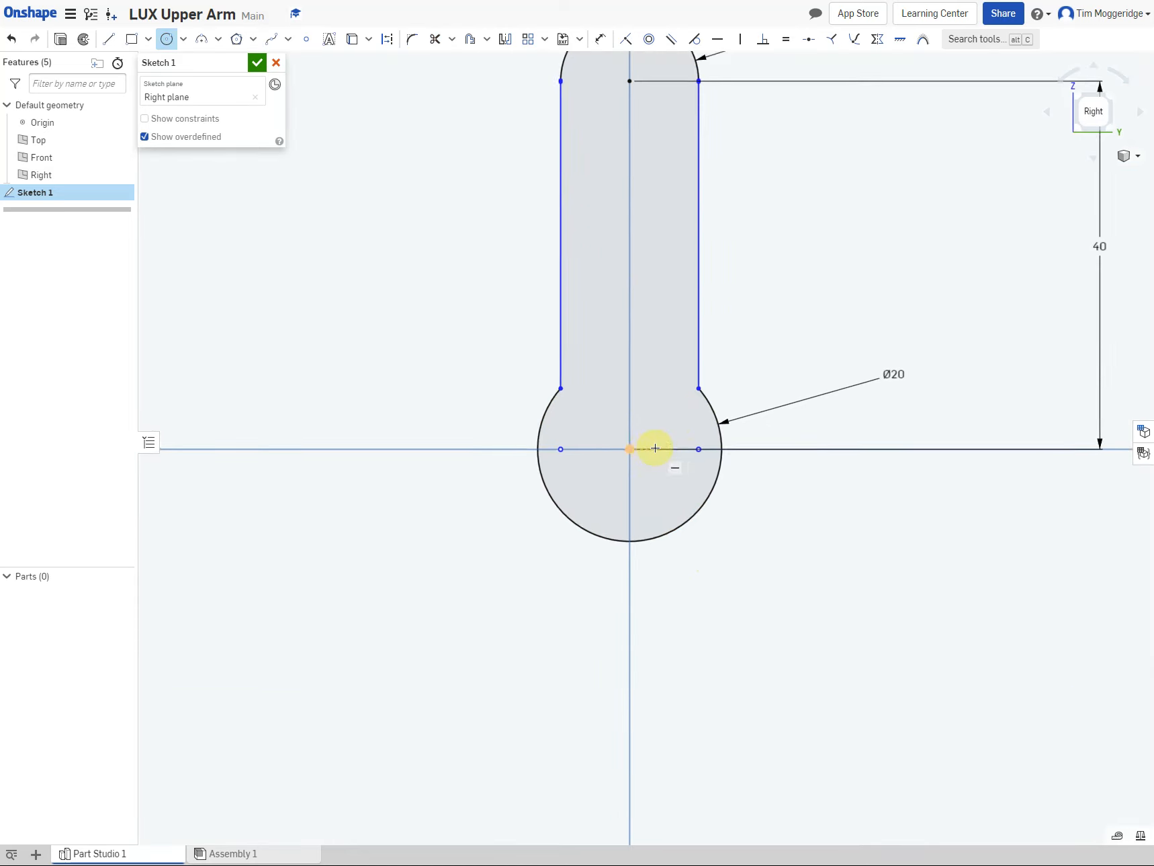
scroll(671, 411, down, 2)
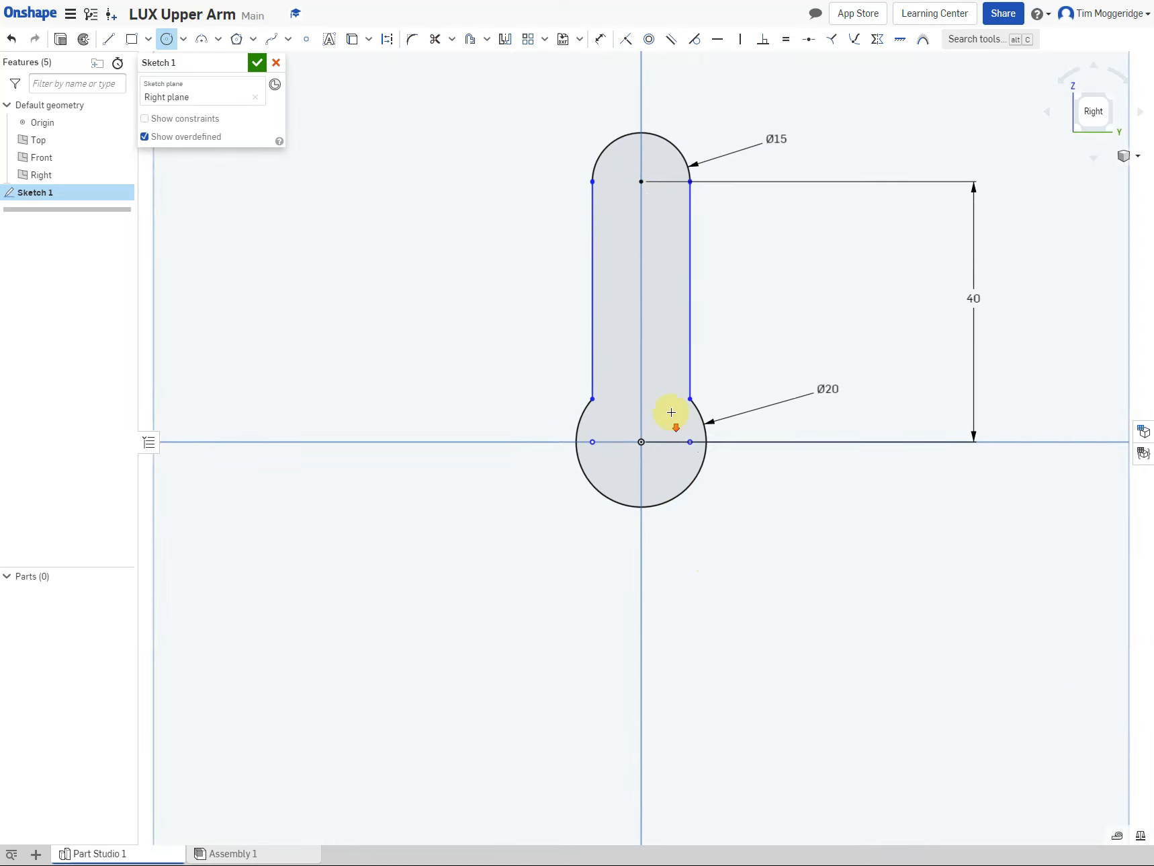
click(642, 181)
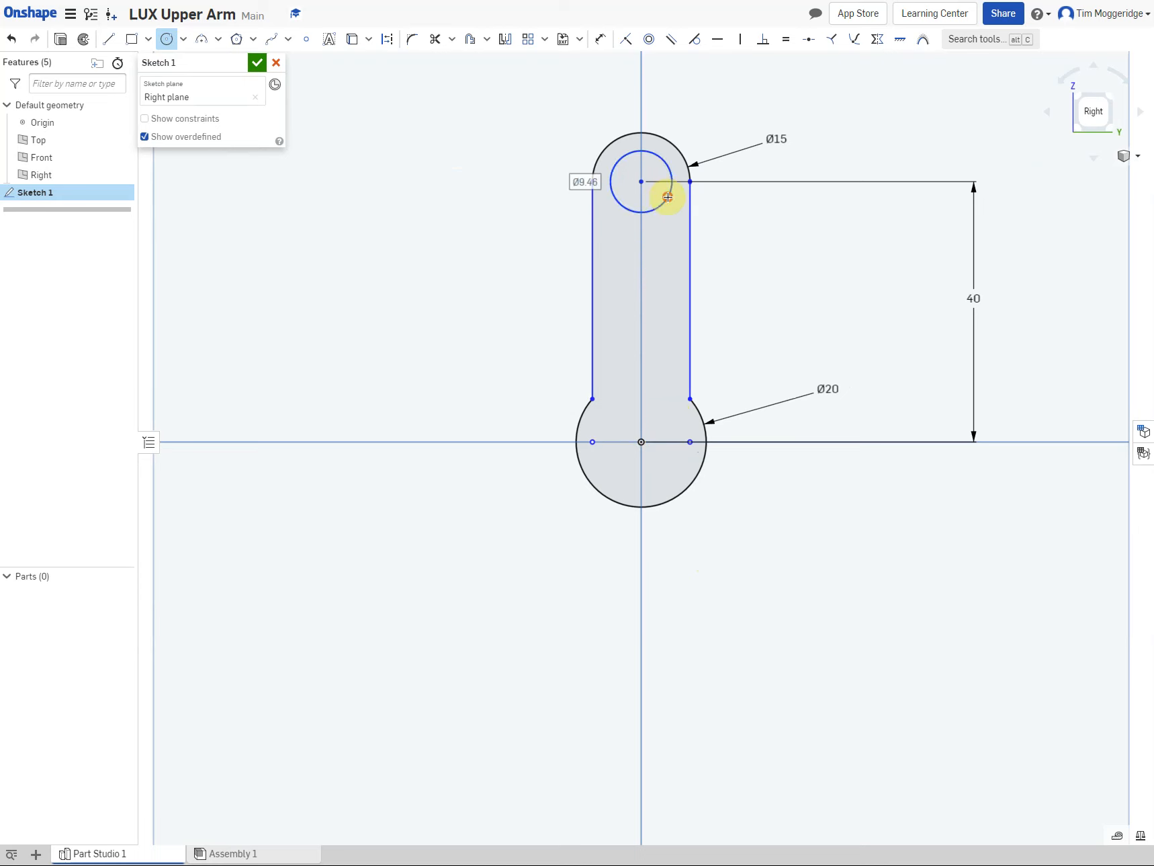
click(669, 195)
click(642, 442)
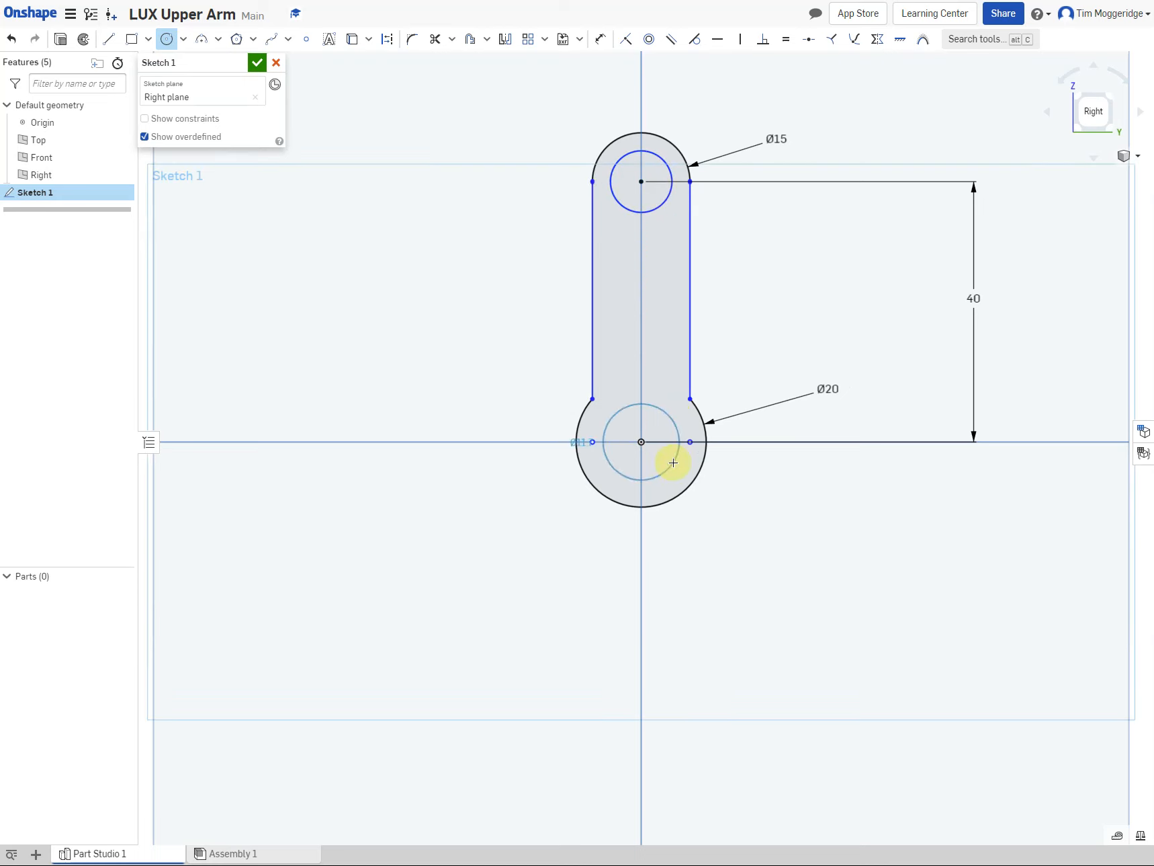
click(674, 455)
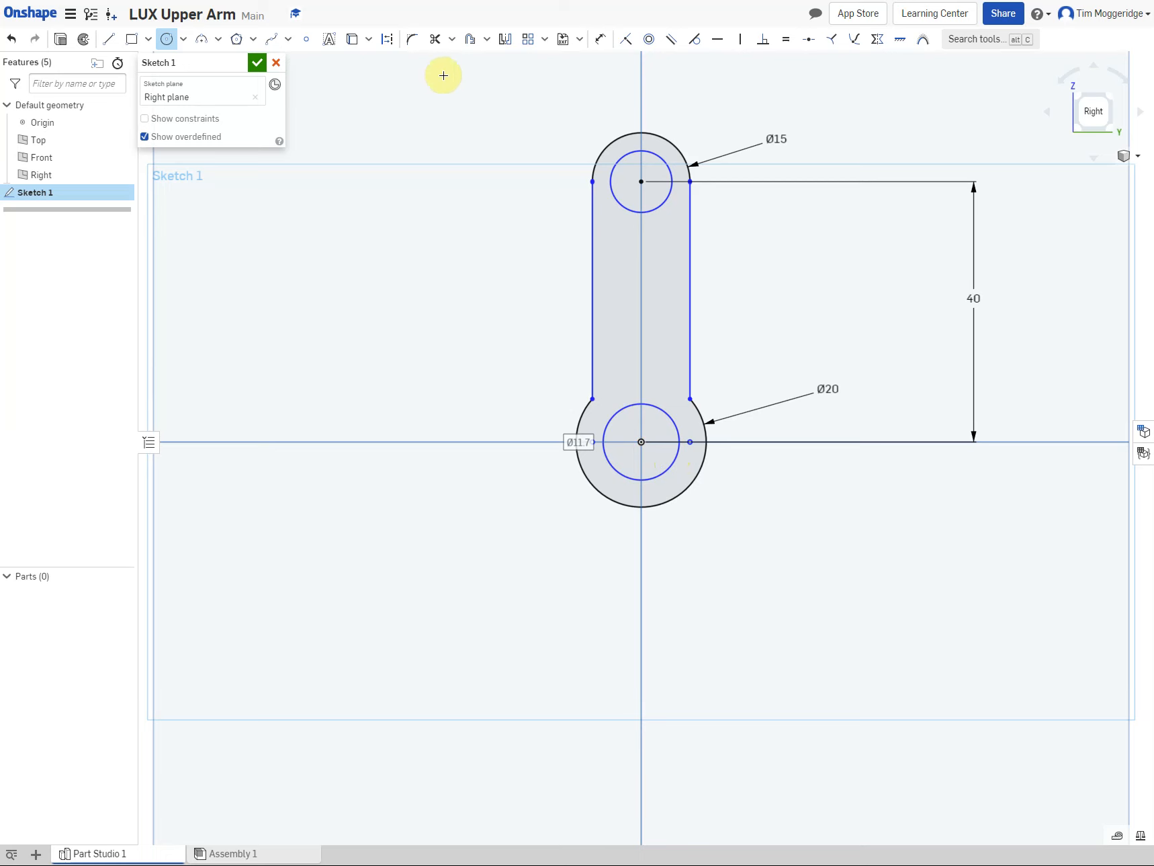
Set the diameters of the upper and lower inner circles in the arm profile to 6 mm each
click(600, 38)
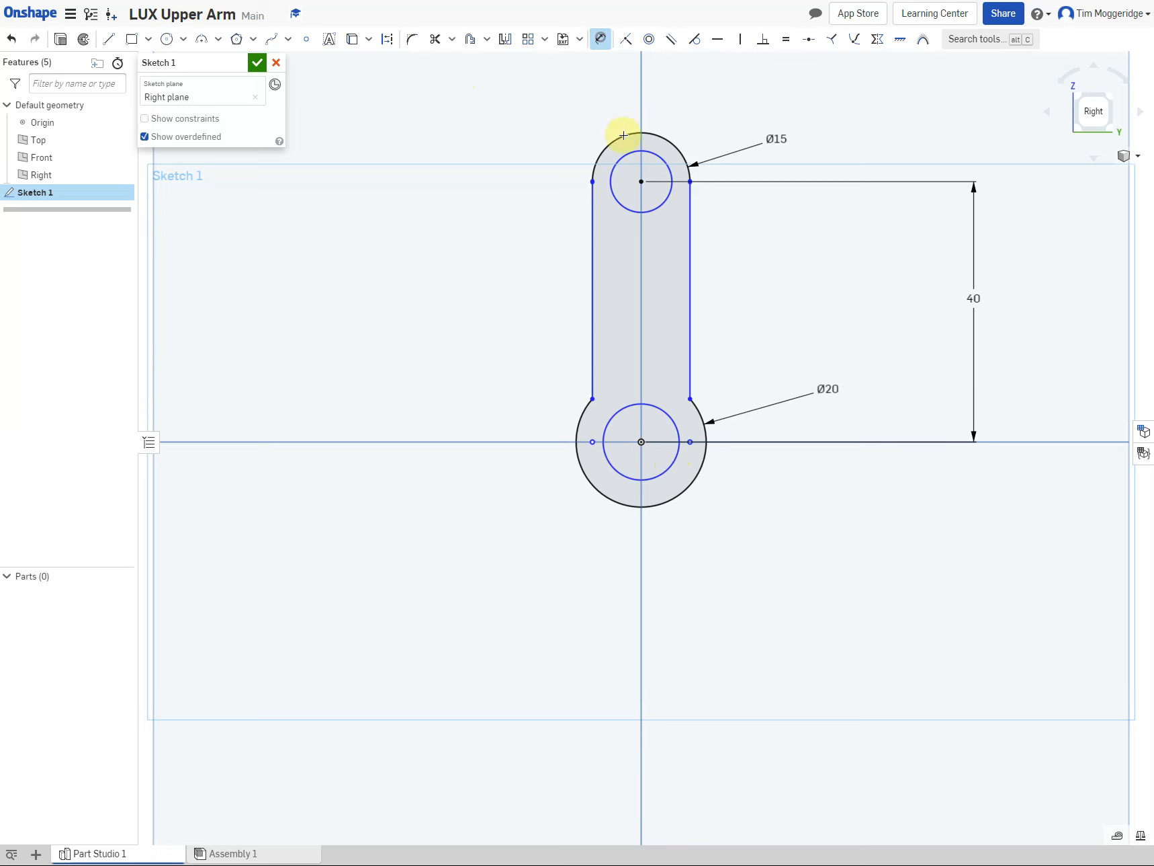
click(668, 159)
click(720, 97)
text(6)
key(Return)
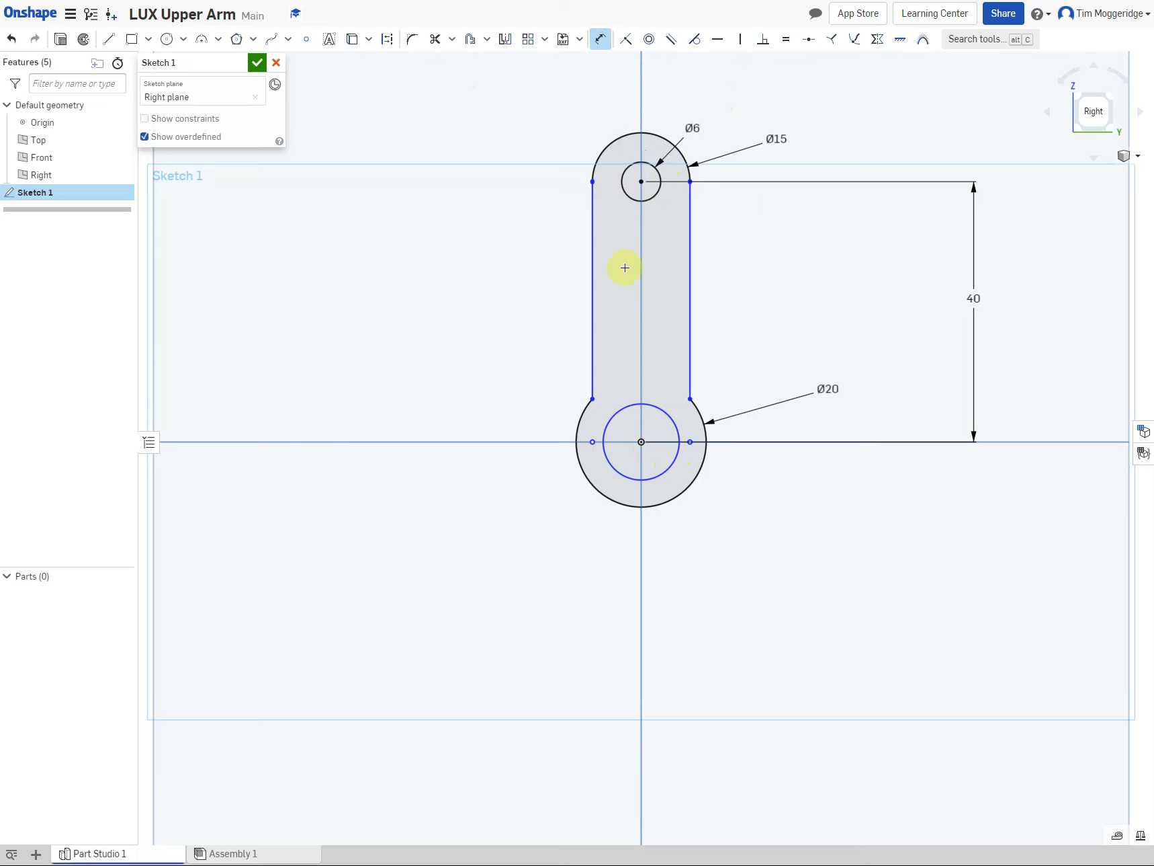
click(664, 408)
click(772, 503)
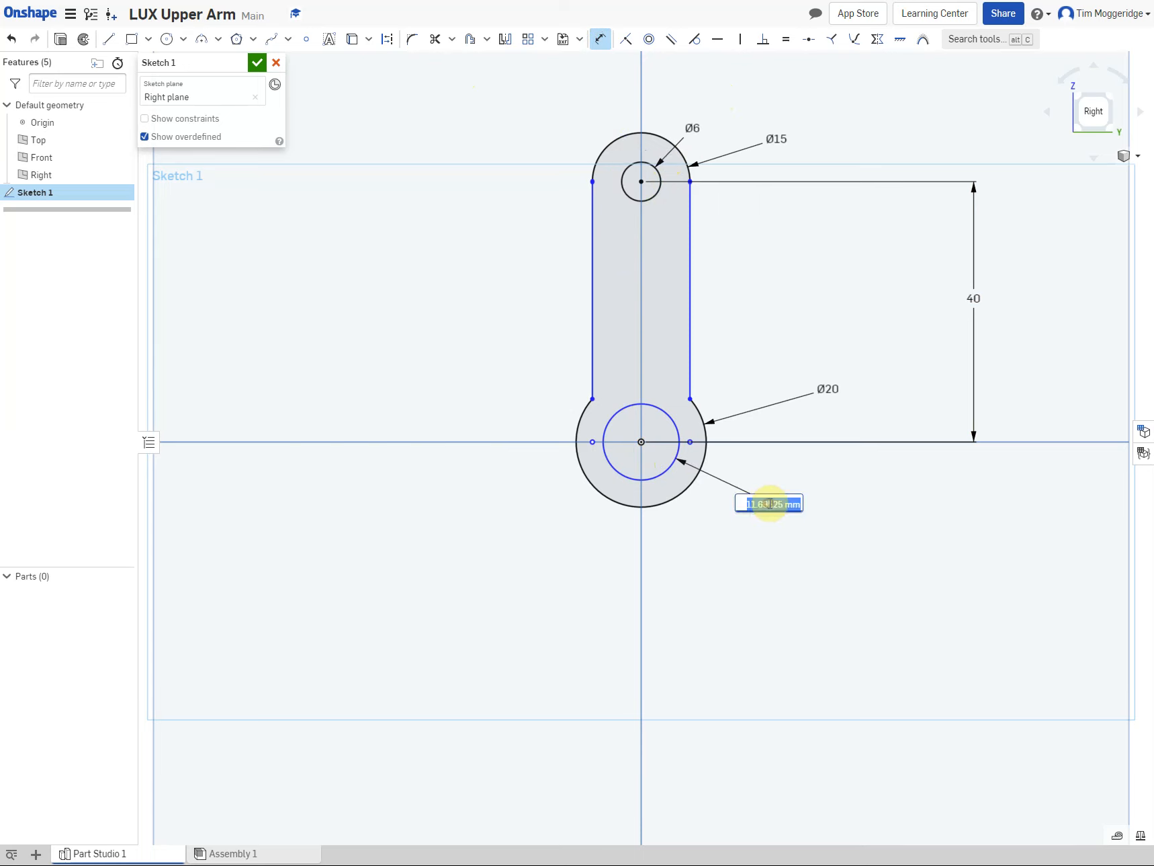
text(6)
key(Return)
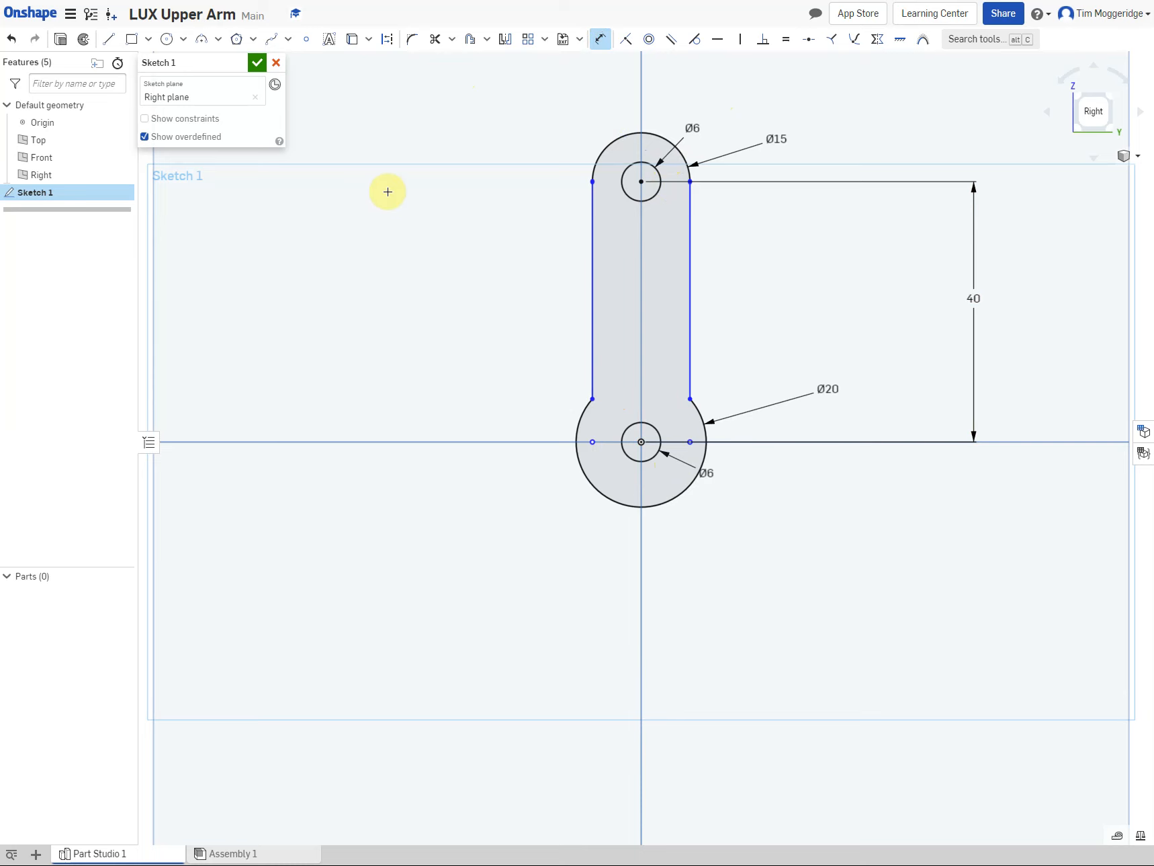
Extrude the arm profile symmetrically about the sketch plane as a new solid with a depth of 3 mm
click(60, 39)
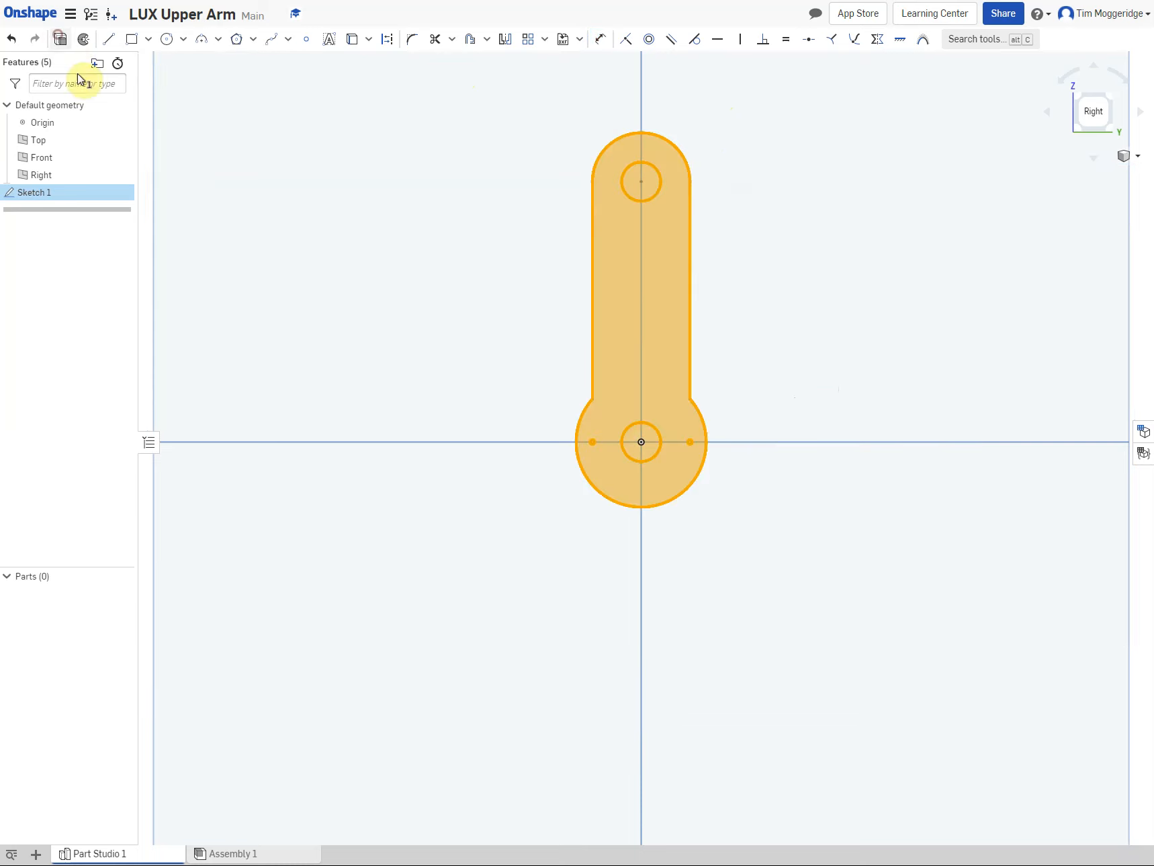
right_drag(368, 354, 410, 356)
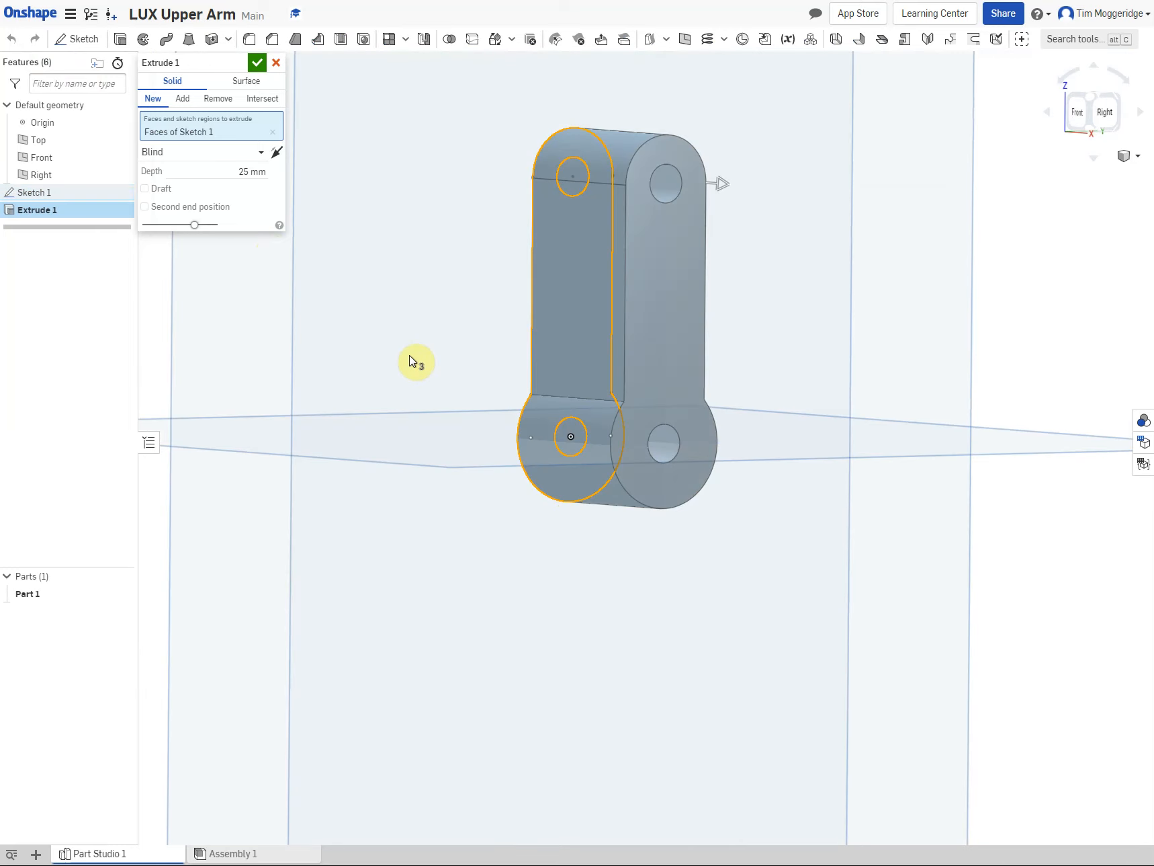
click(233, 172)
text(3)
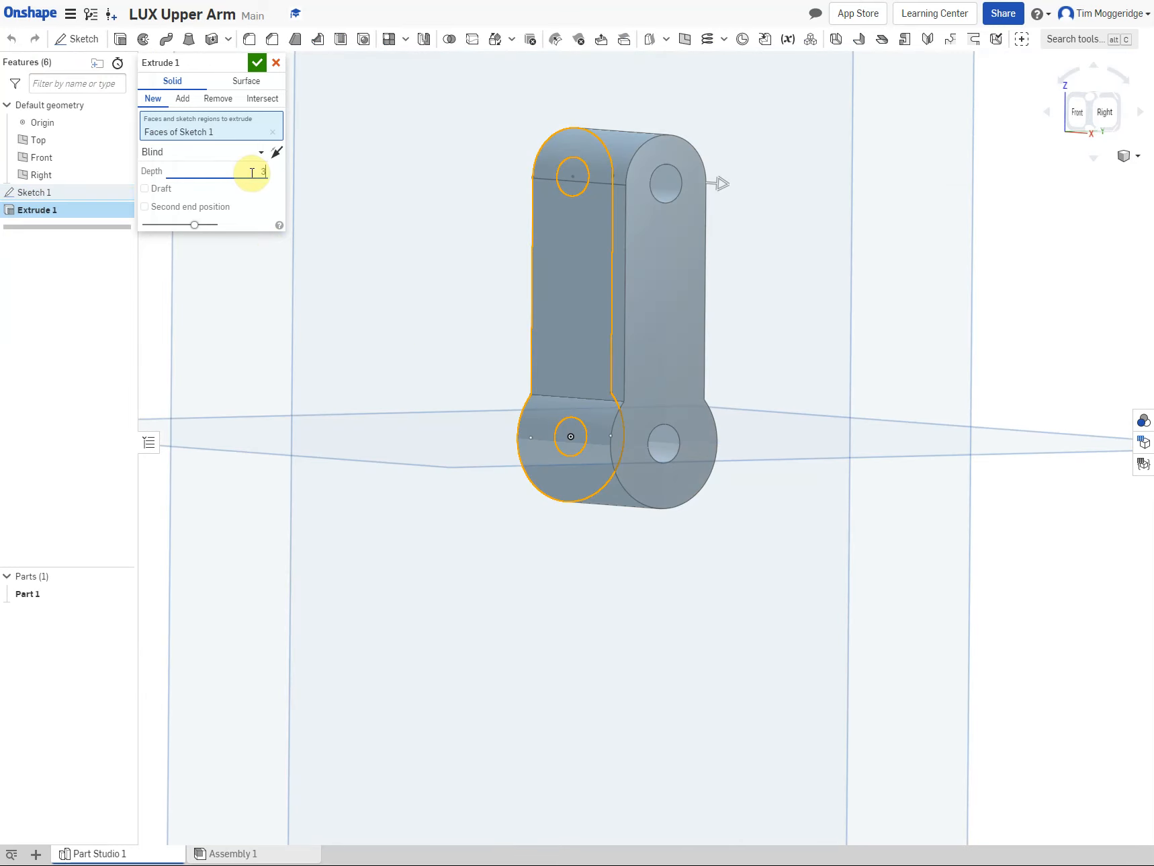
key(Return)
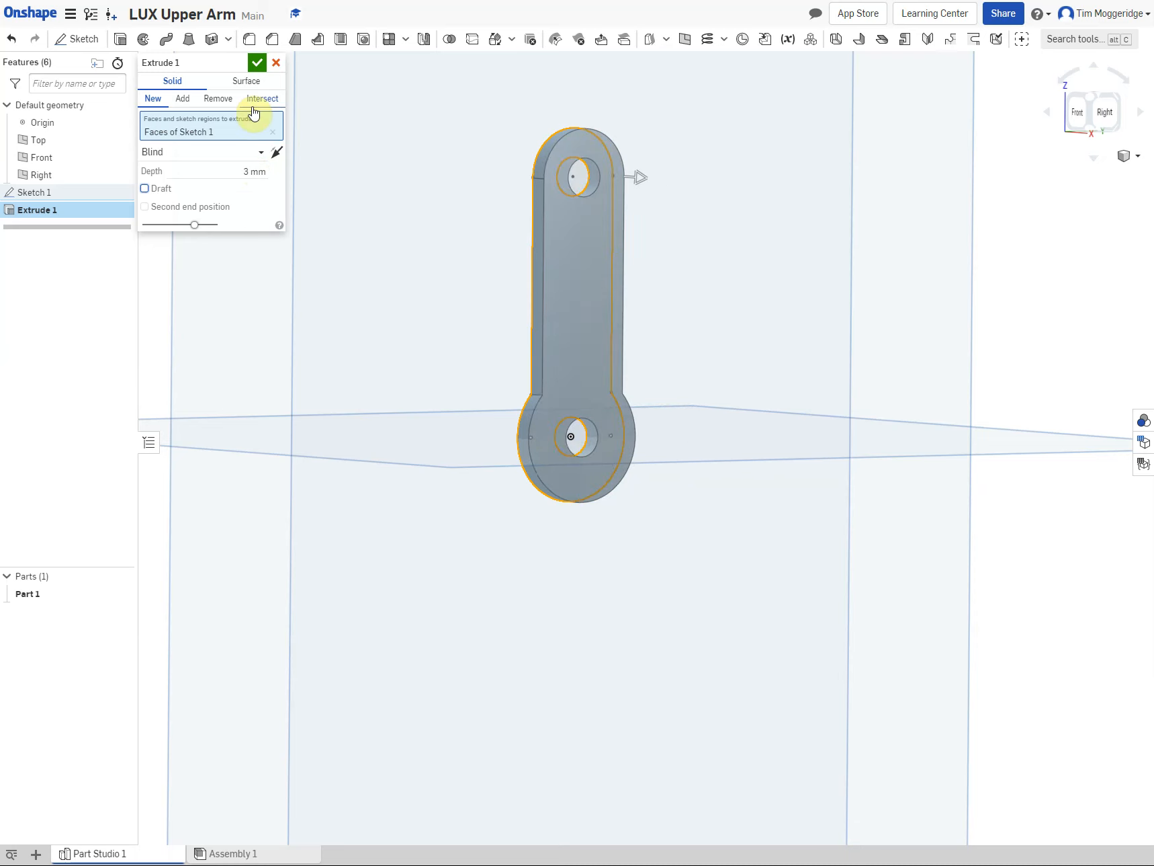
click(259, 154)
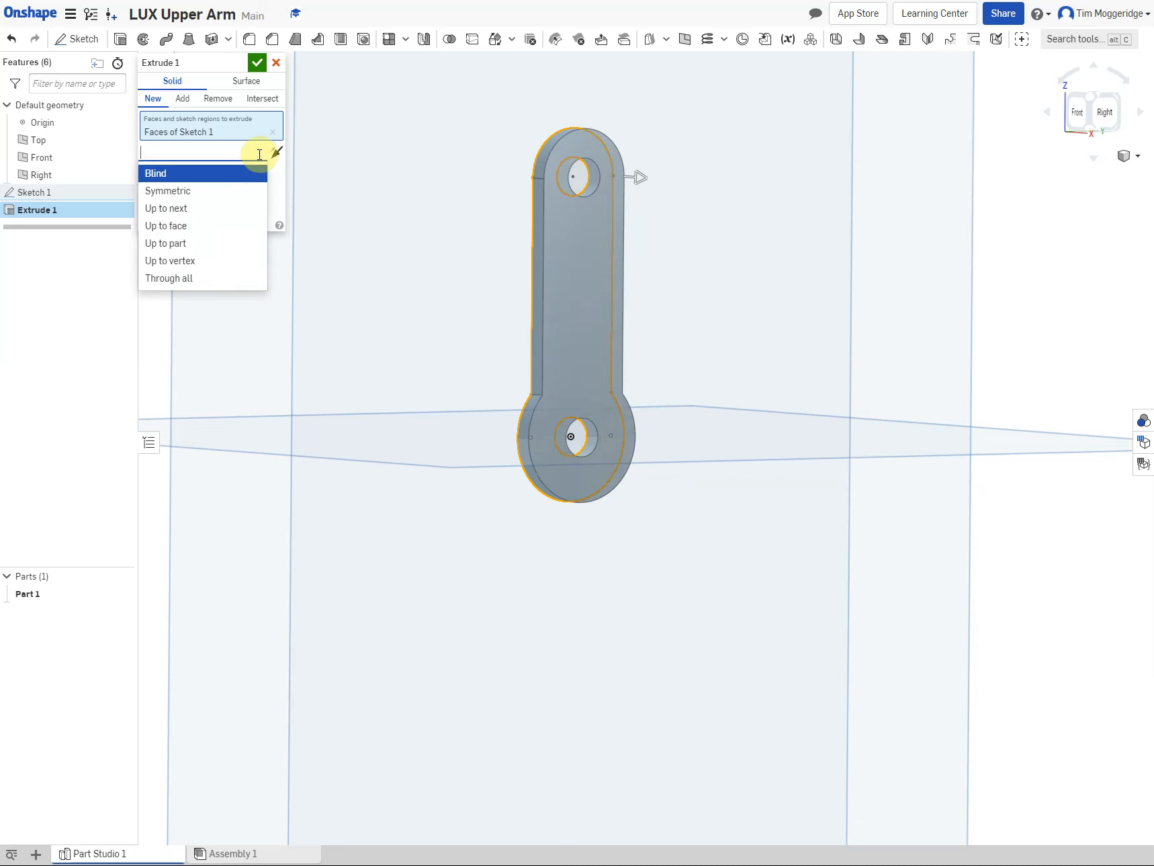
click(168, 191)
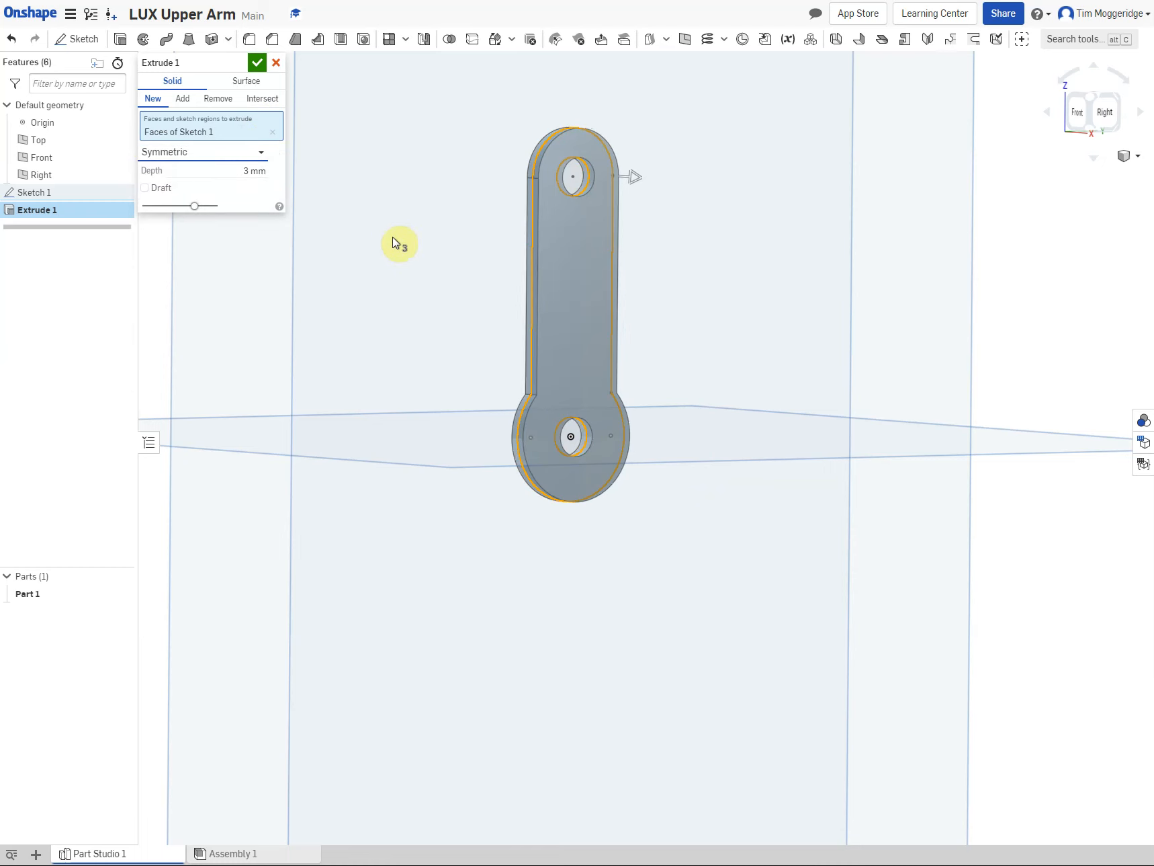
click(257, 63)
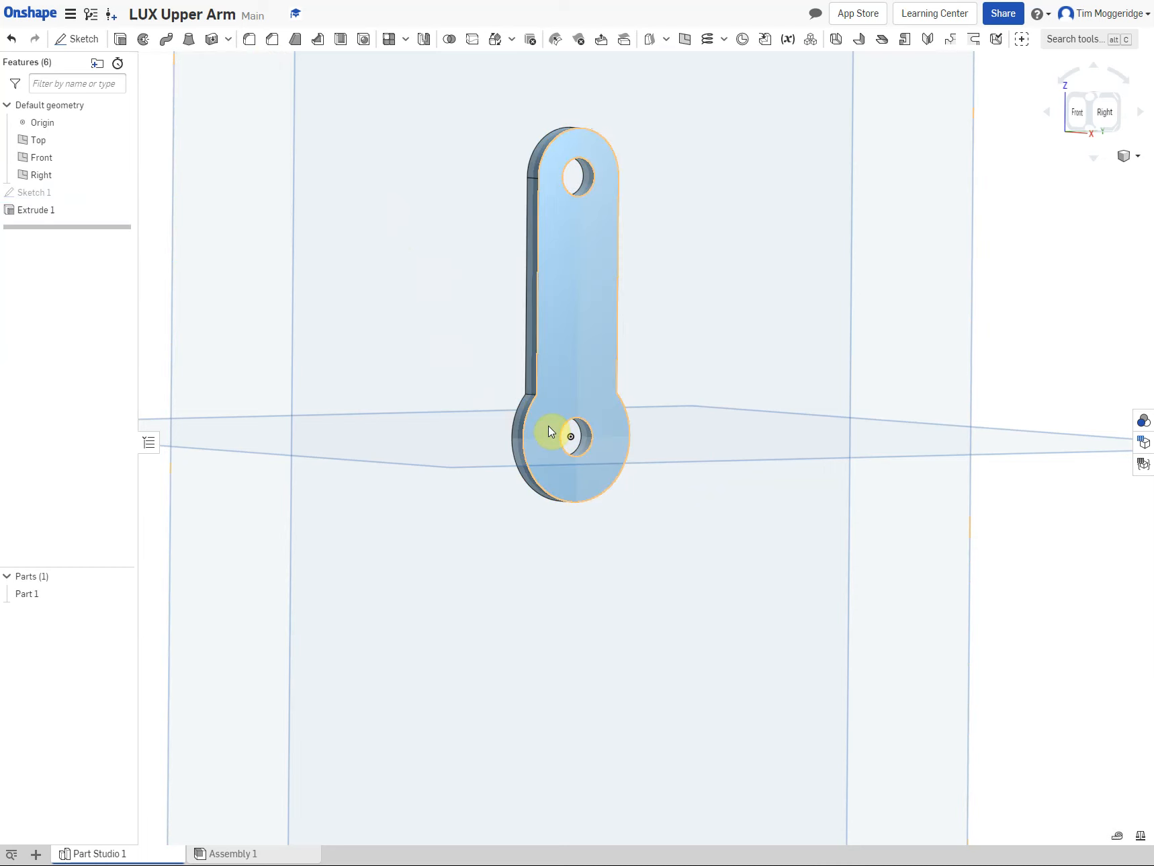
Start a sketch on the arm's +X side face and draw a 20 mm circle centred on the origin along the large rounded end
right_click(550, 431)
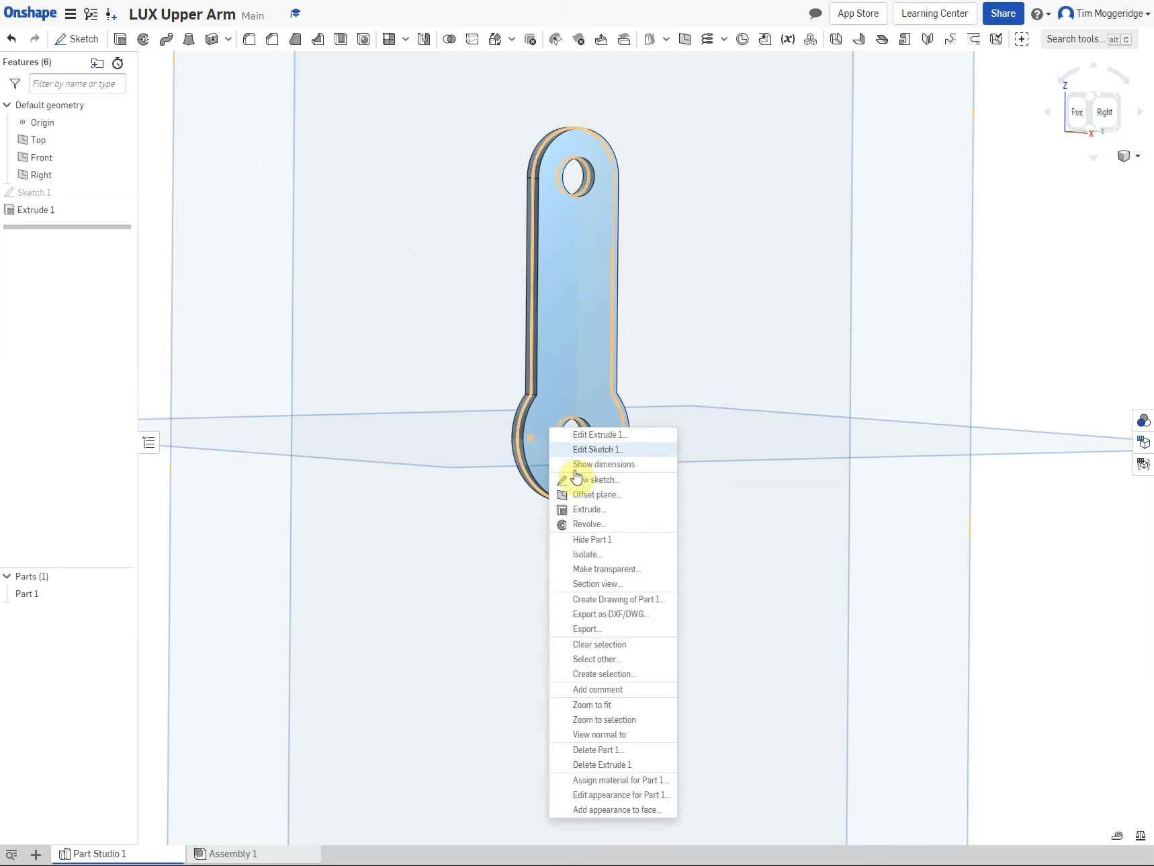
click(591, 485)
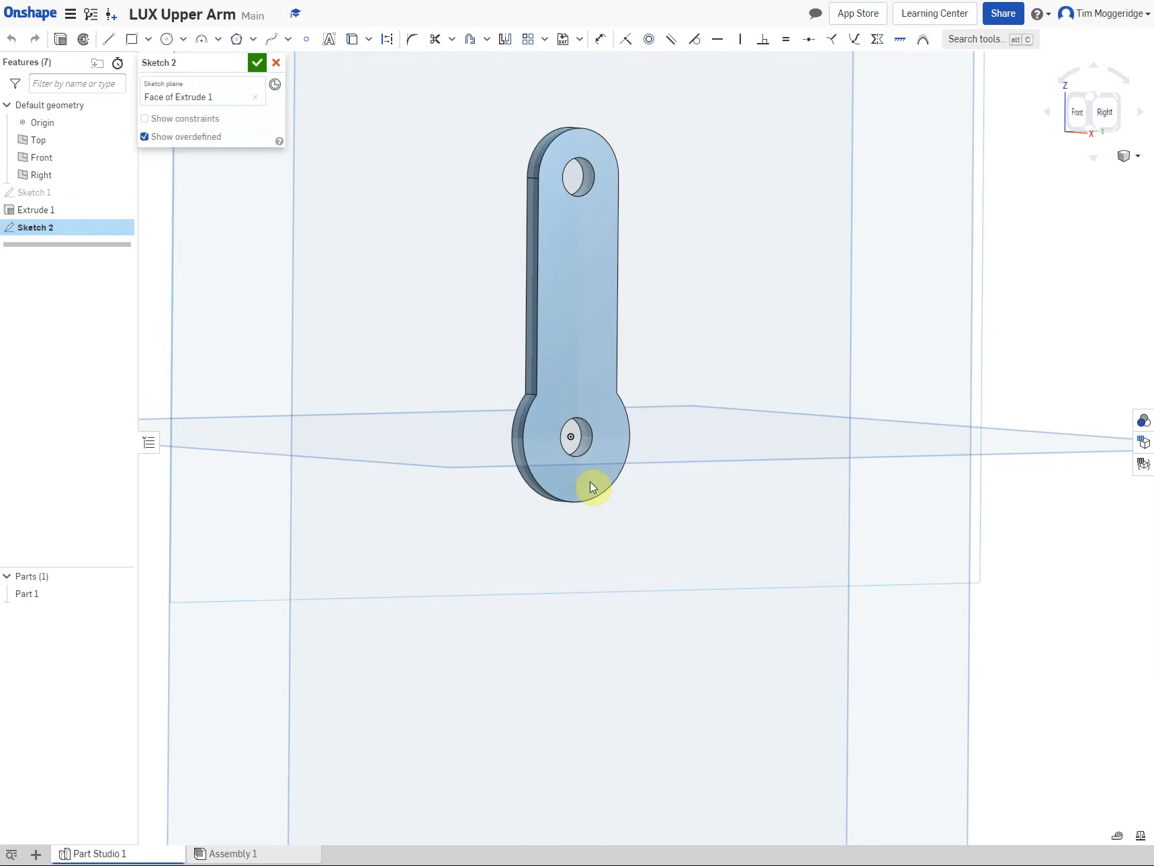
right_click(530, 709)
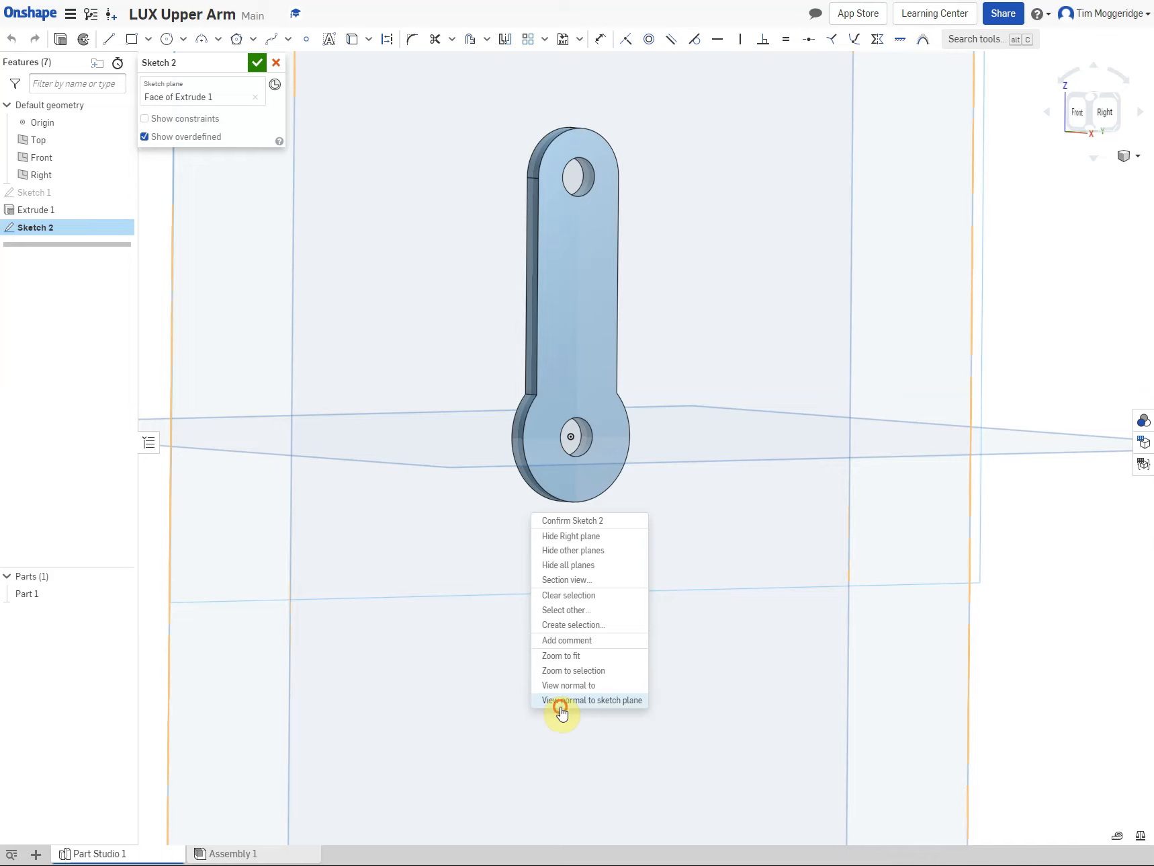
click(562, 699)
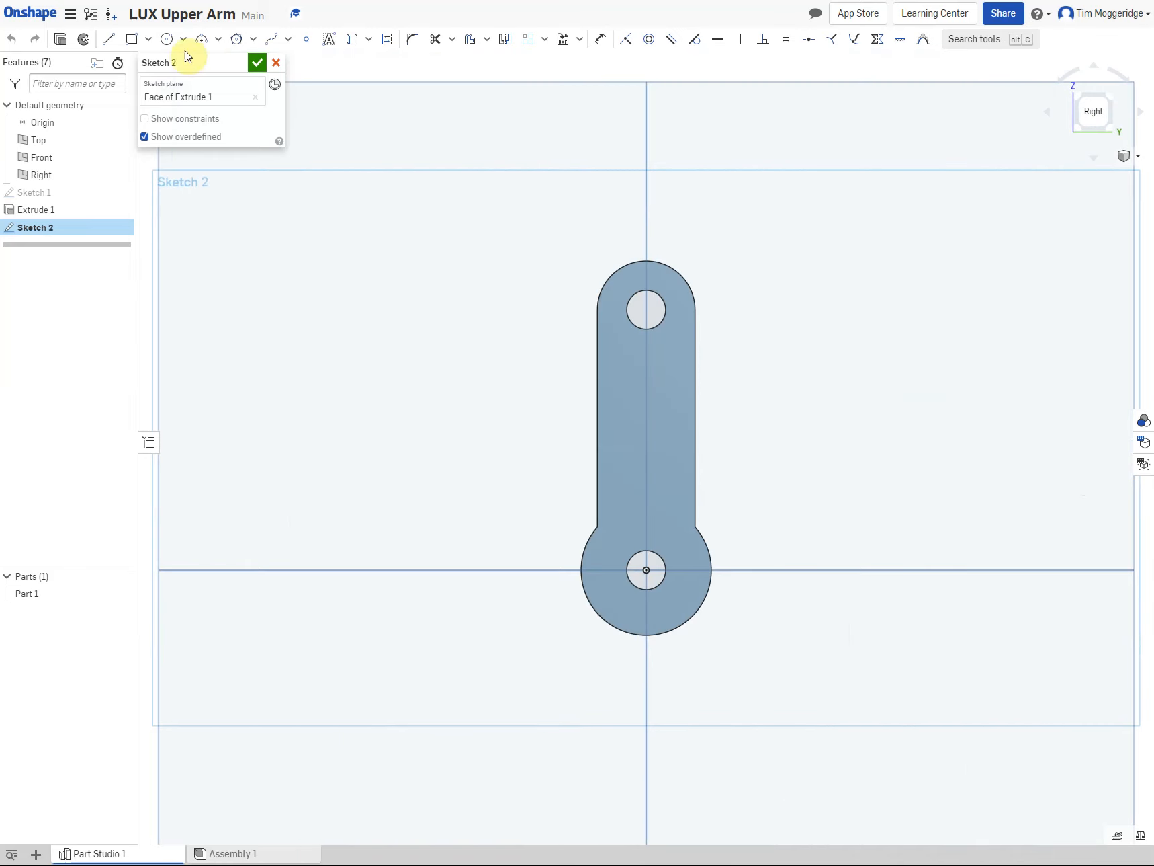
click(166, 39)
click(647, 570)
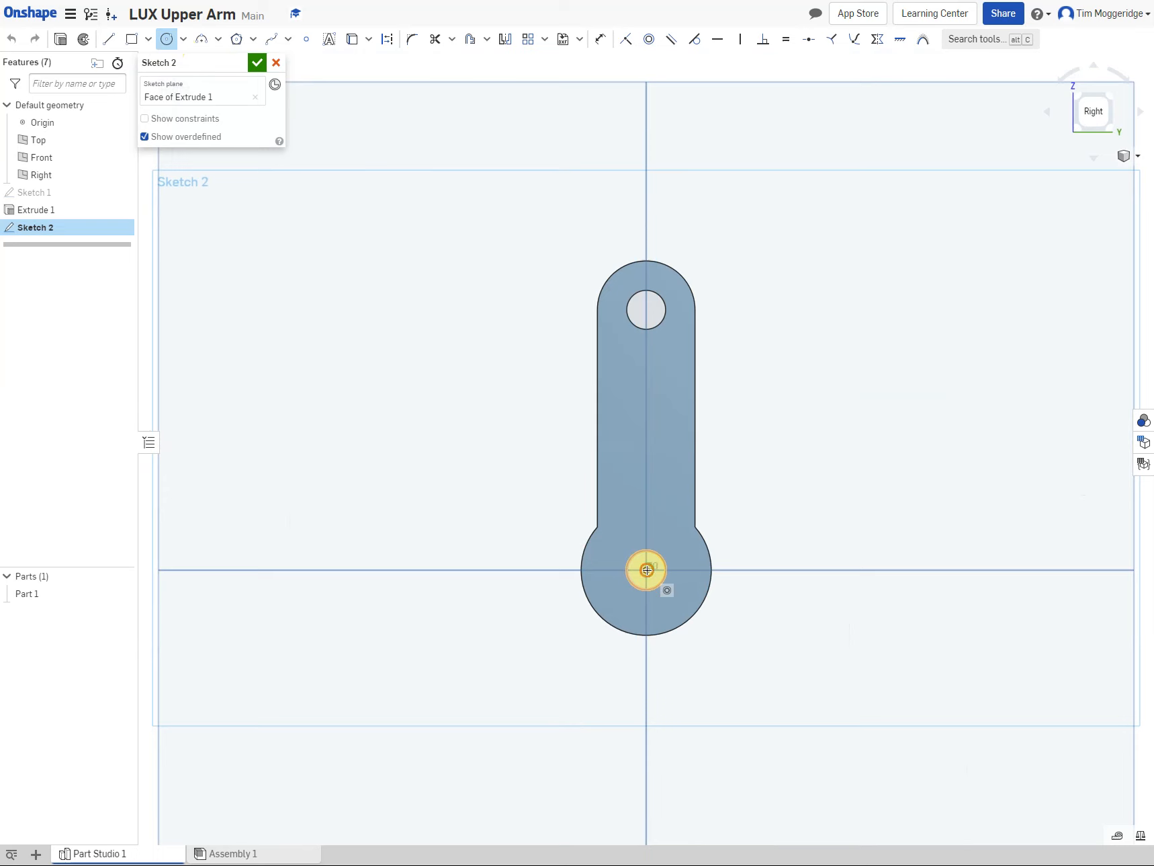
click(697, 529)
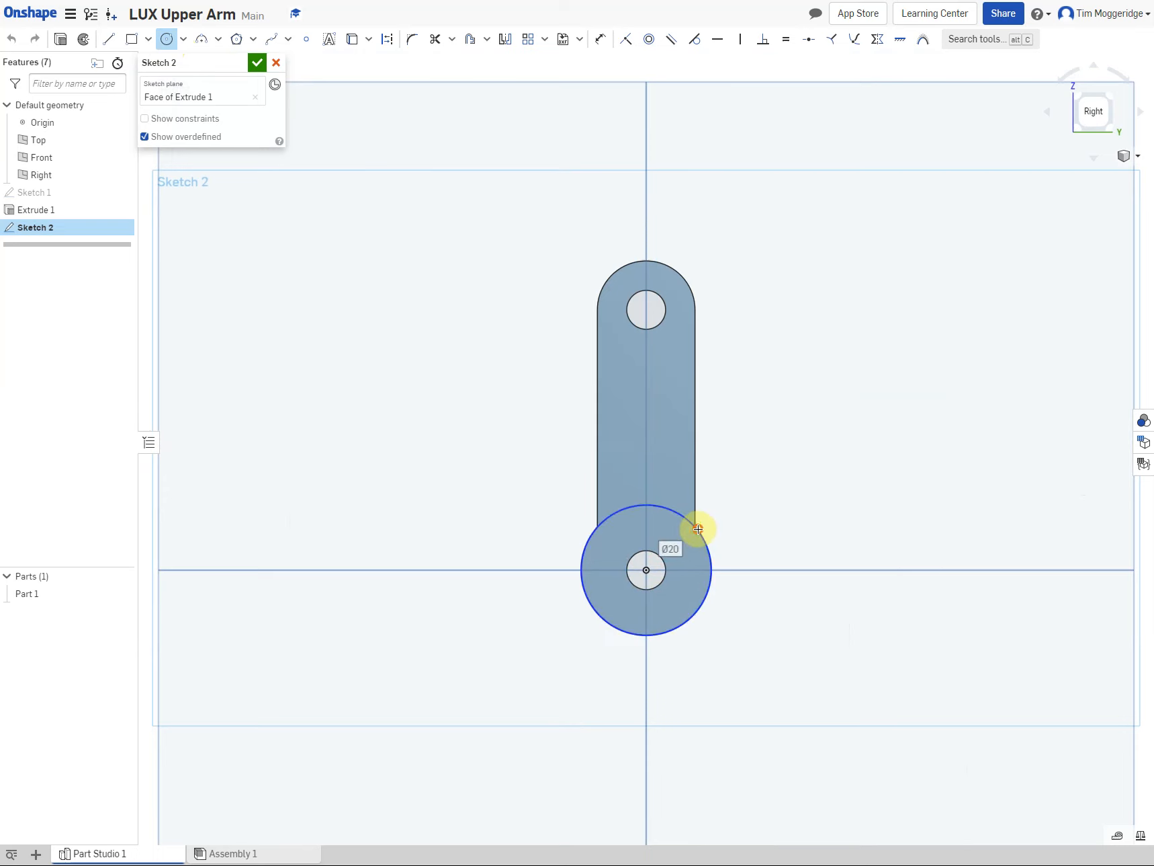
Sketch a concentric inner circle at the origin and set its diameter to 6 mm
click(646, 570)
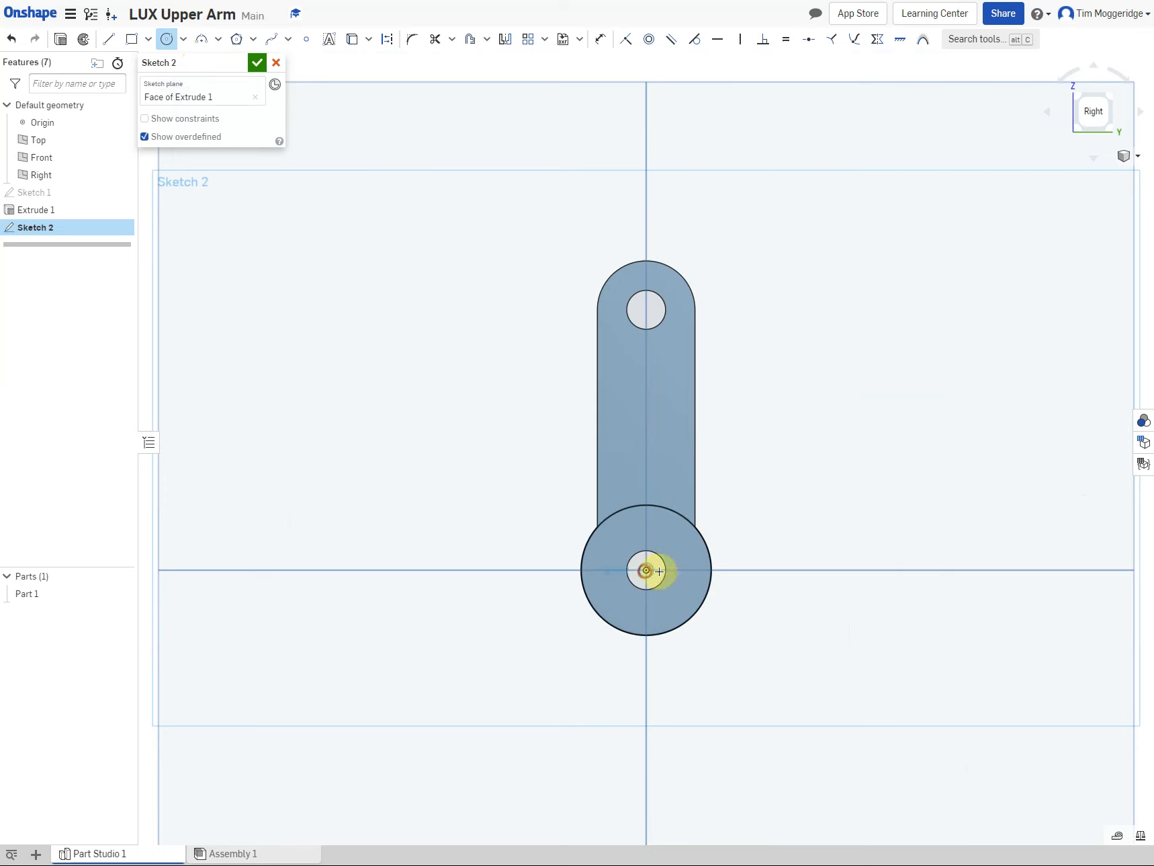
click(670, 547)
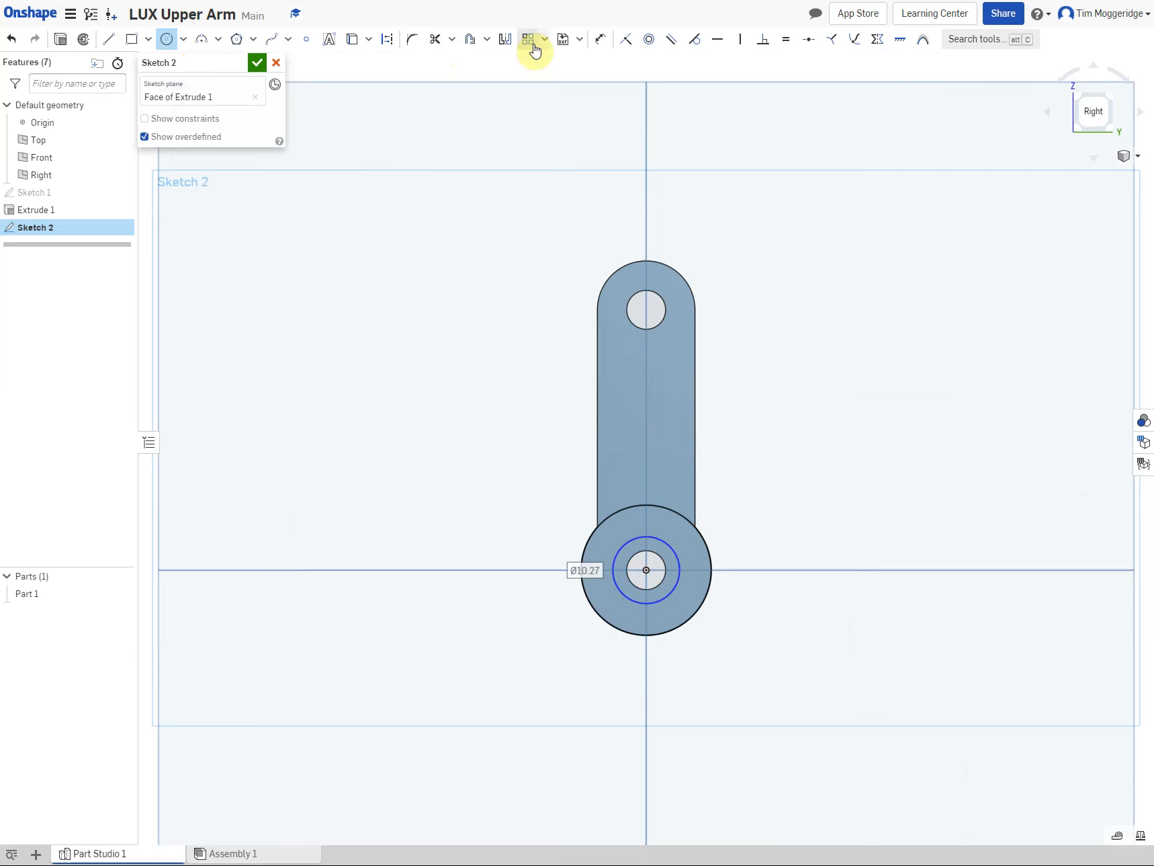
click(600, 39)
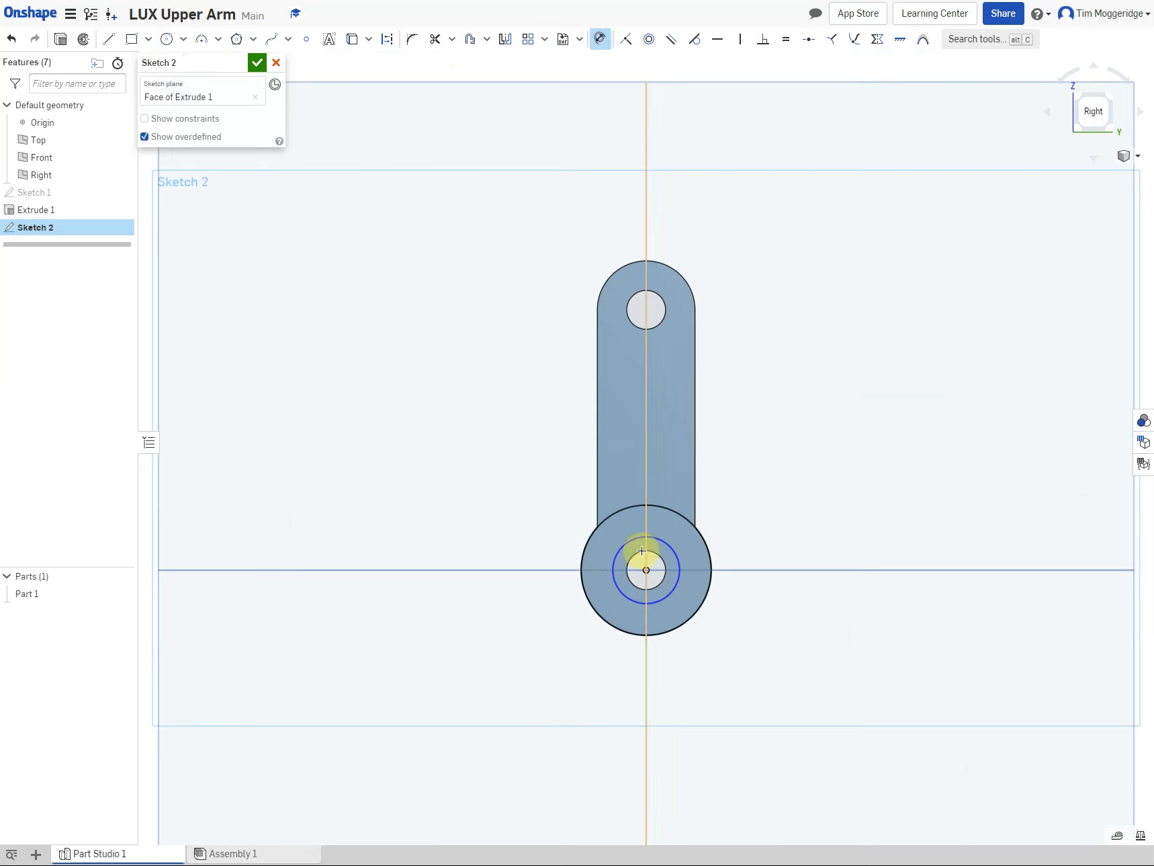
click(675, 553)
click(771, 614)
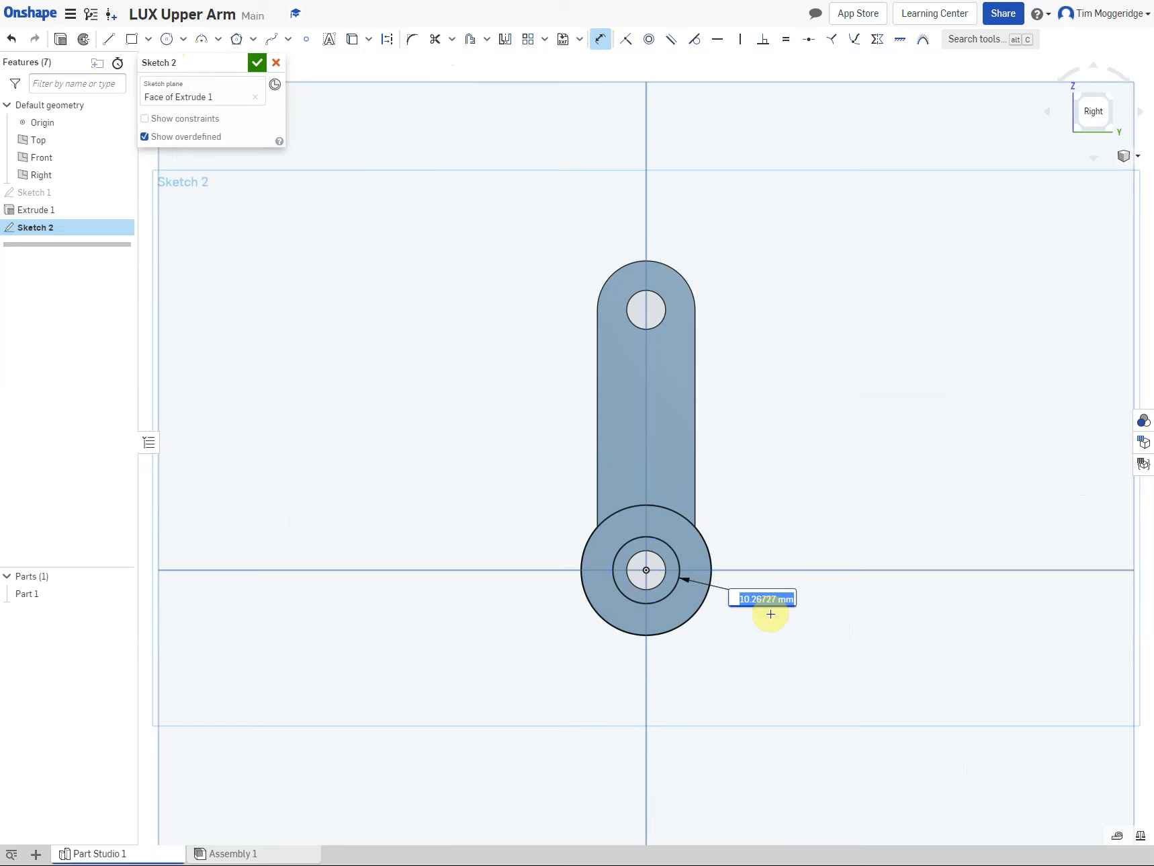
text(6)
key(Return)
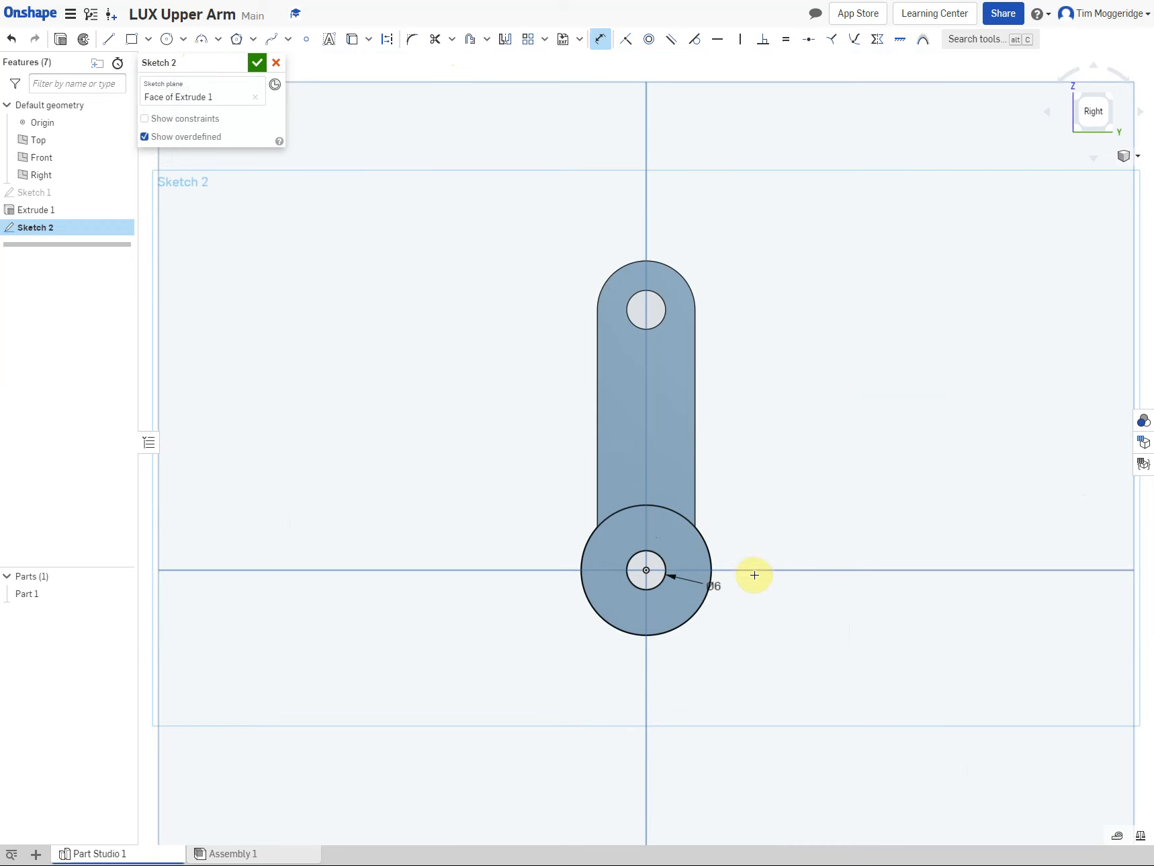
Extrude the ring sketched around the lower hole as a raised boss joined to the arm
right_drag(447, 476, 482, 488)
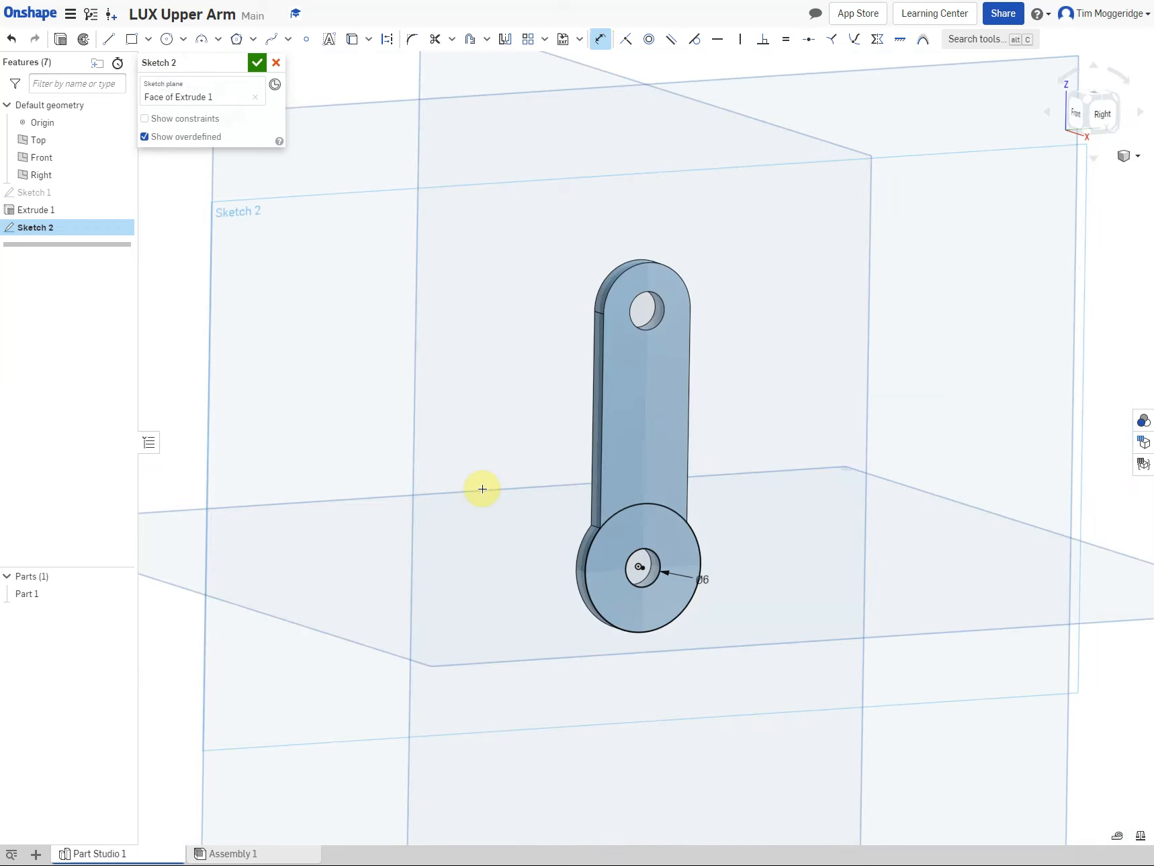
click(60, 39)
click(258, 62)
Mirror the ring extrusion across the Right plane with a feature mirror to add the same boss on the arm's opposite side
right_drag(773, 282, 840, 235)
click(424, 39)
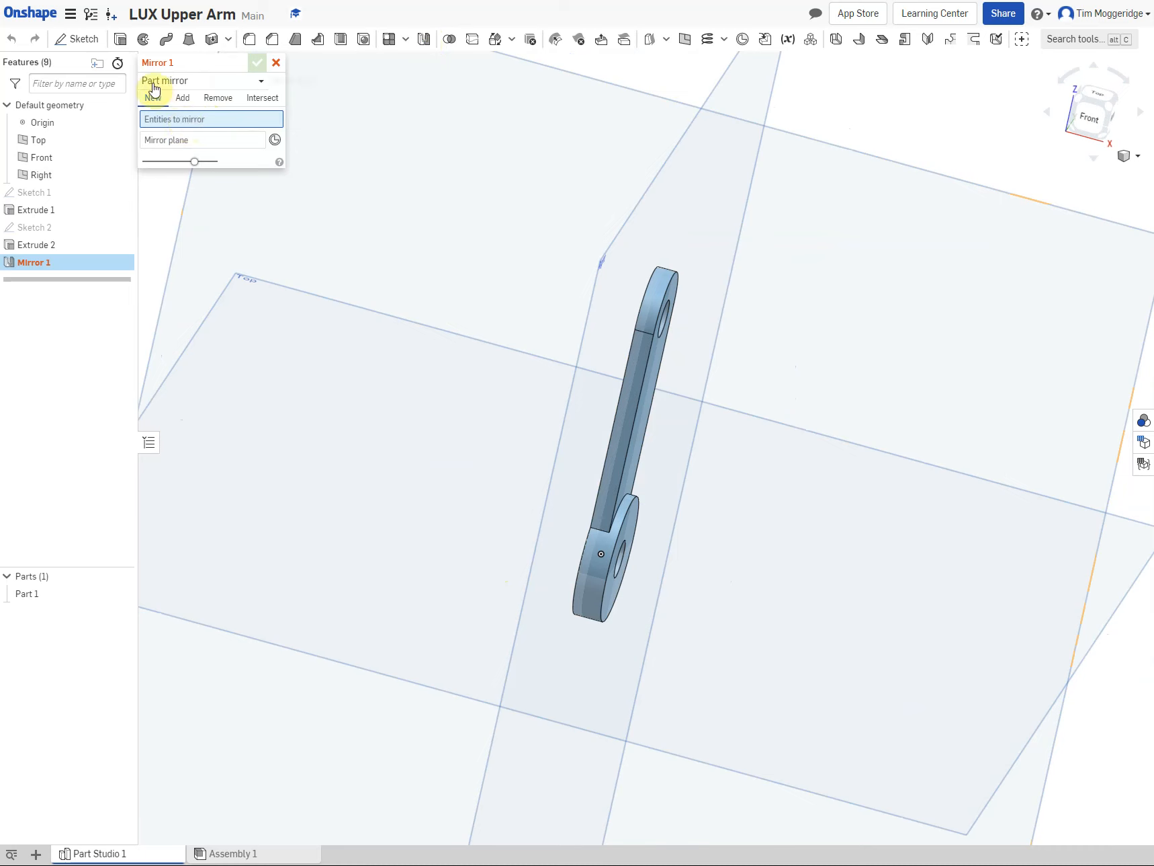
click(261, 81)
click(183, 122)
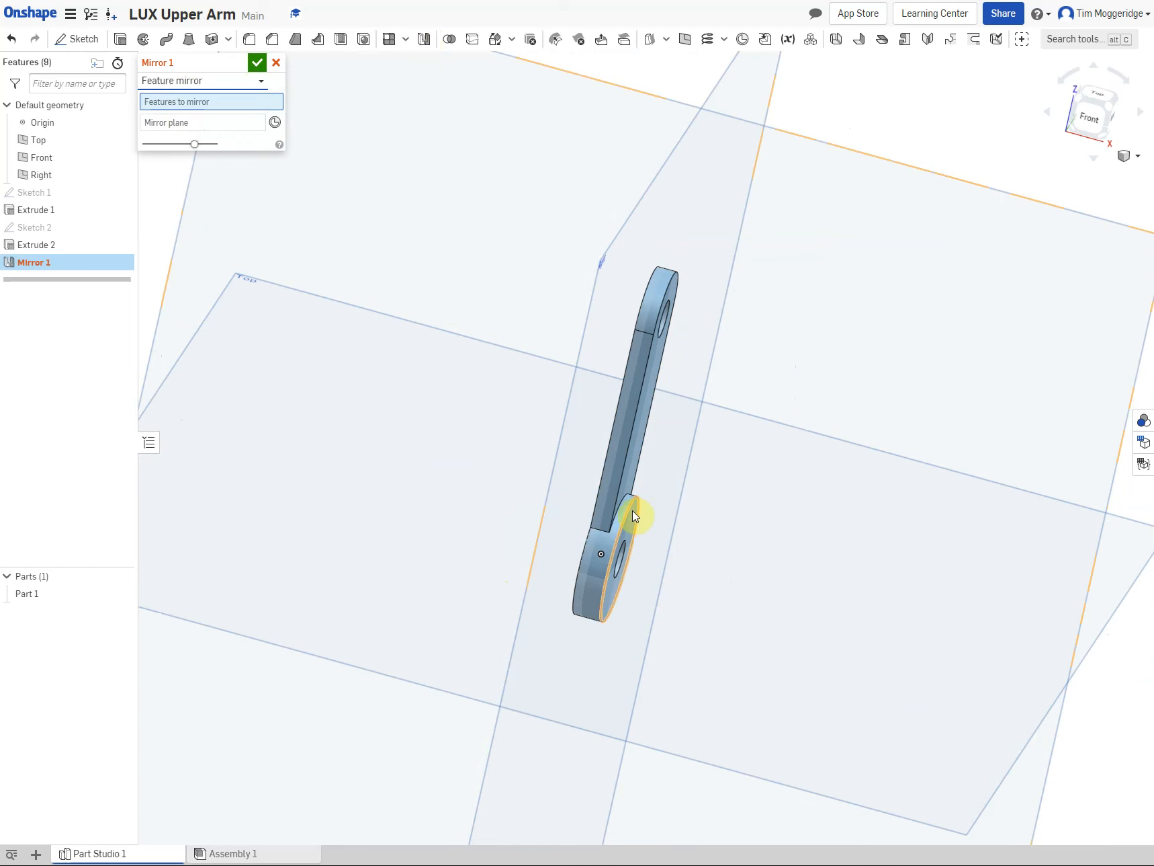
click(628, 532)
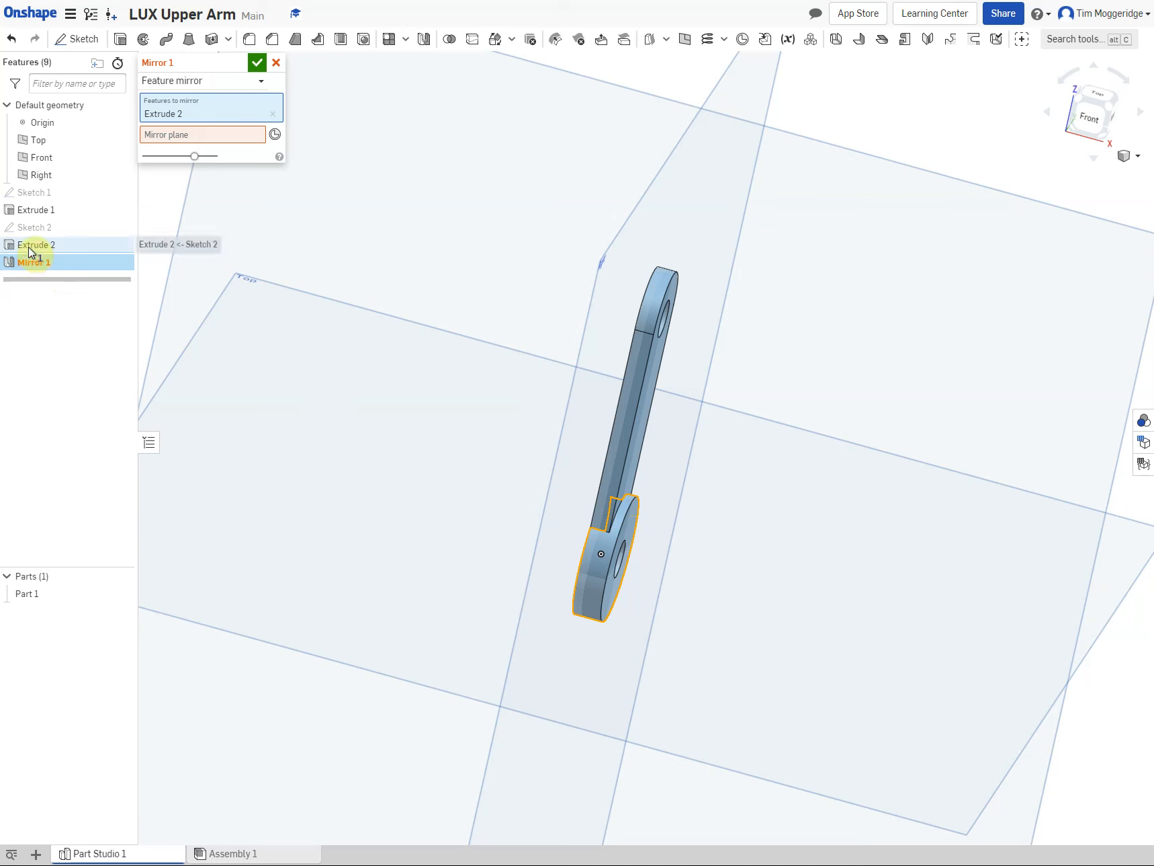
click(199, 136)
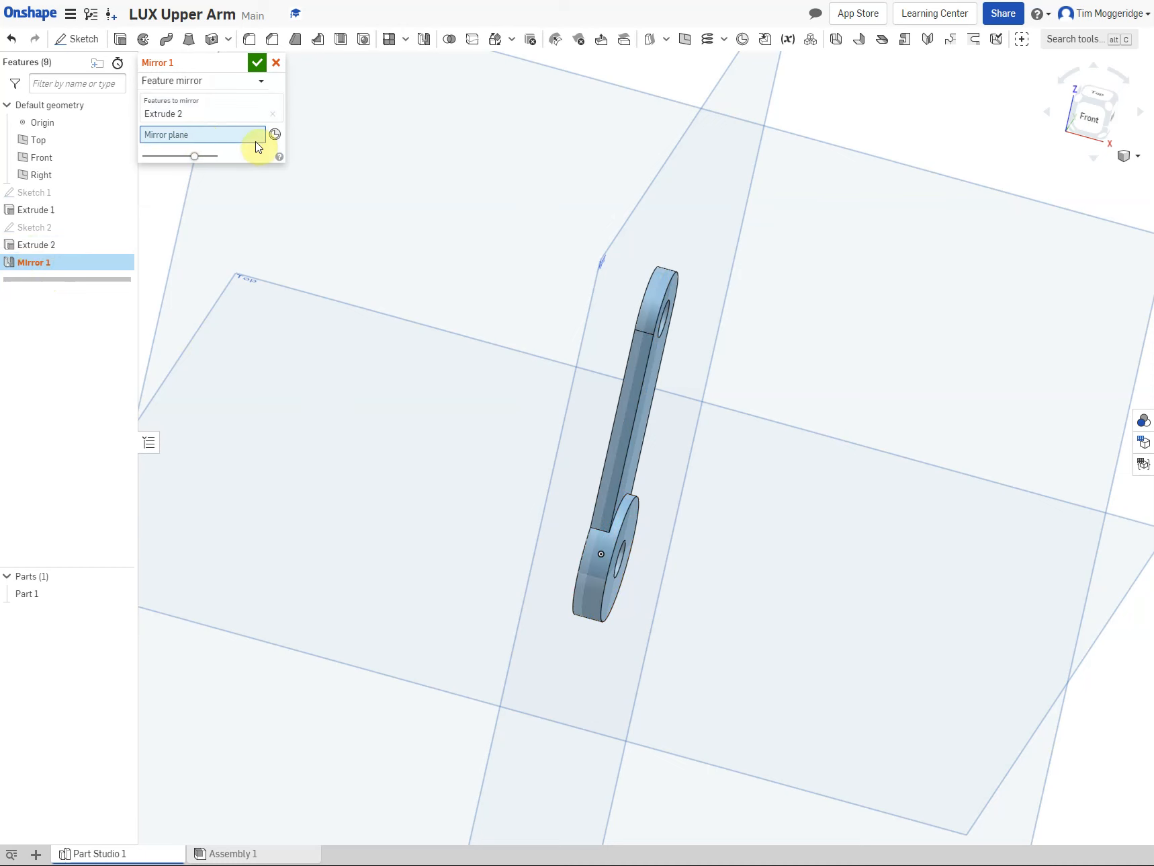
click(602, 283)
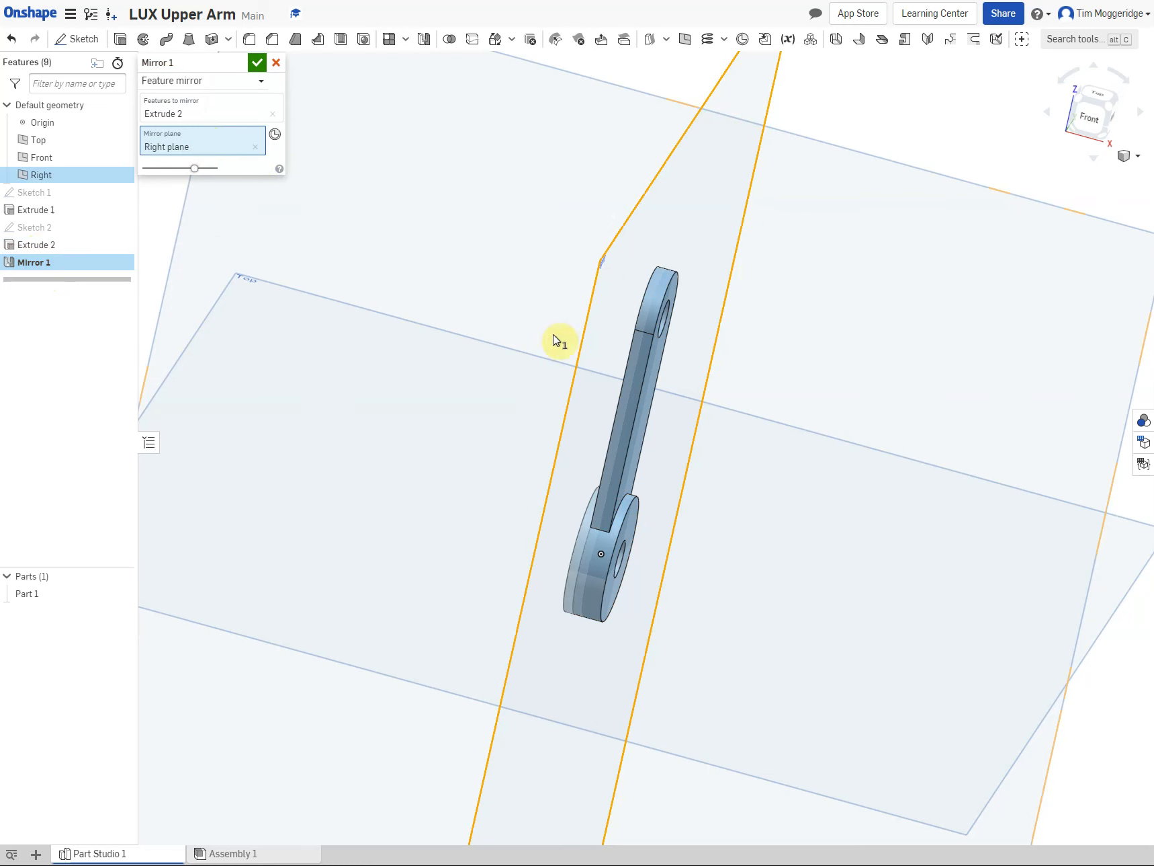
right_drag(379, 413, 386, 412)
right_click(381, 407)
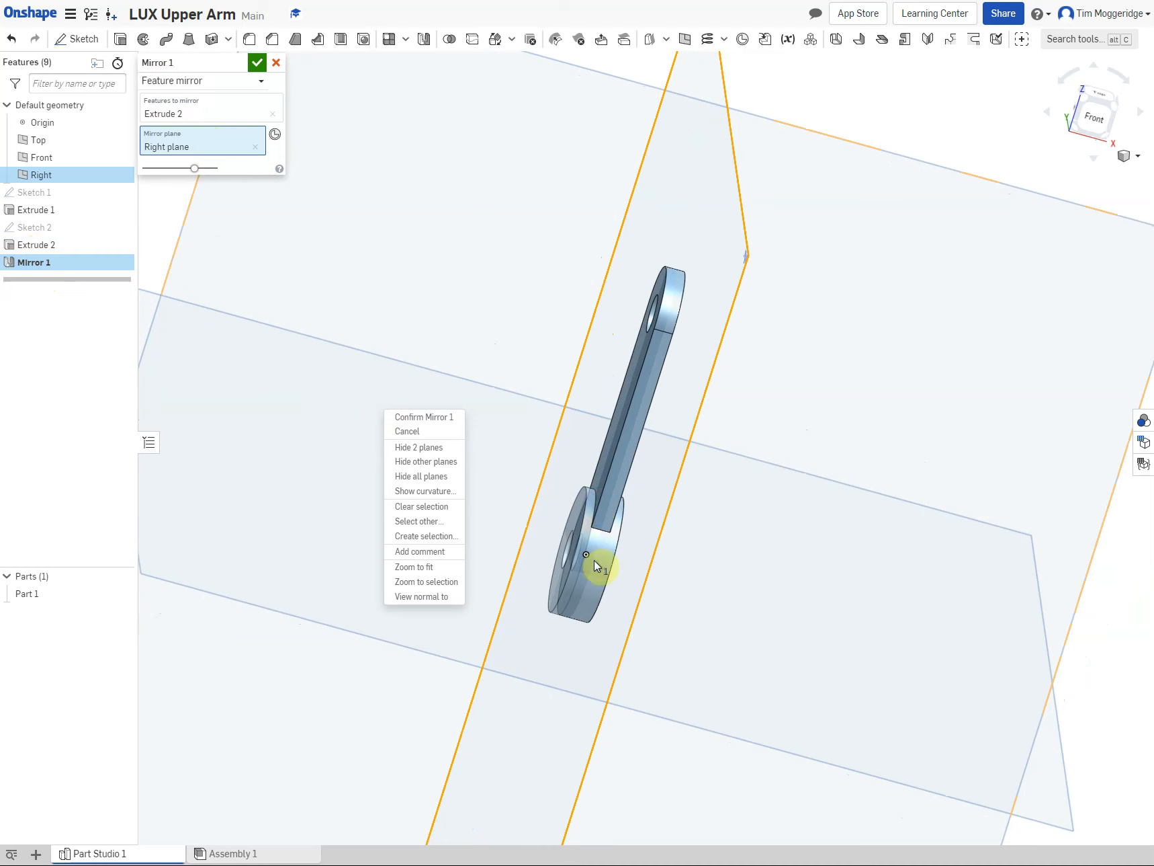
click(257, 63)
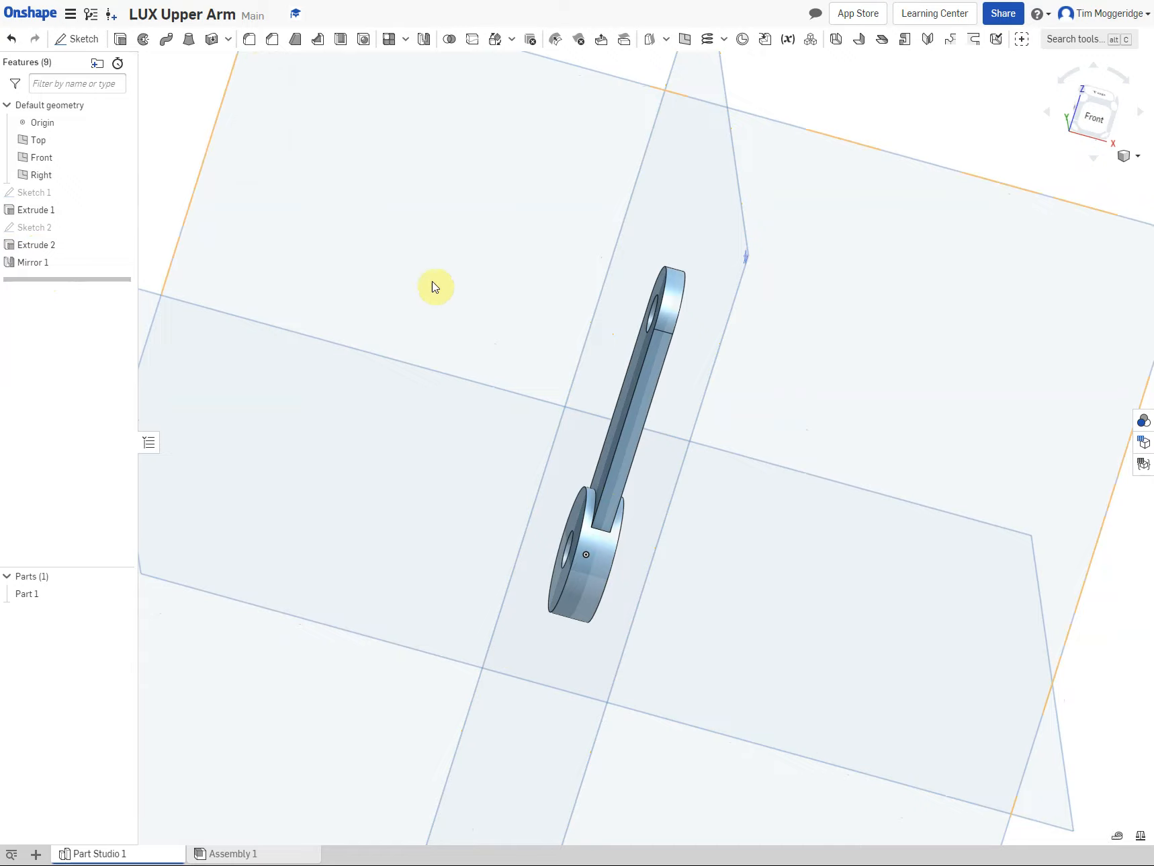
right_drag(464, 317, 355, 291)
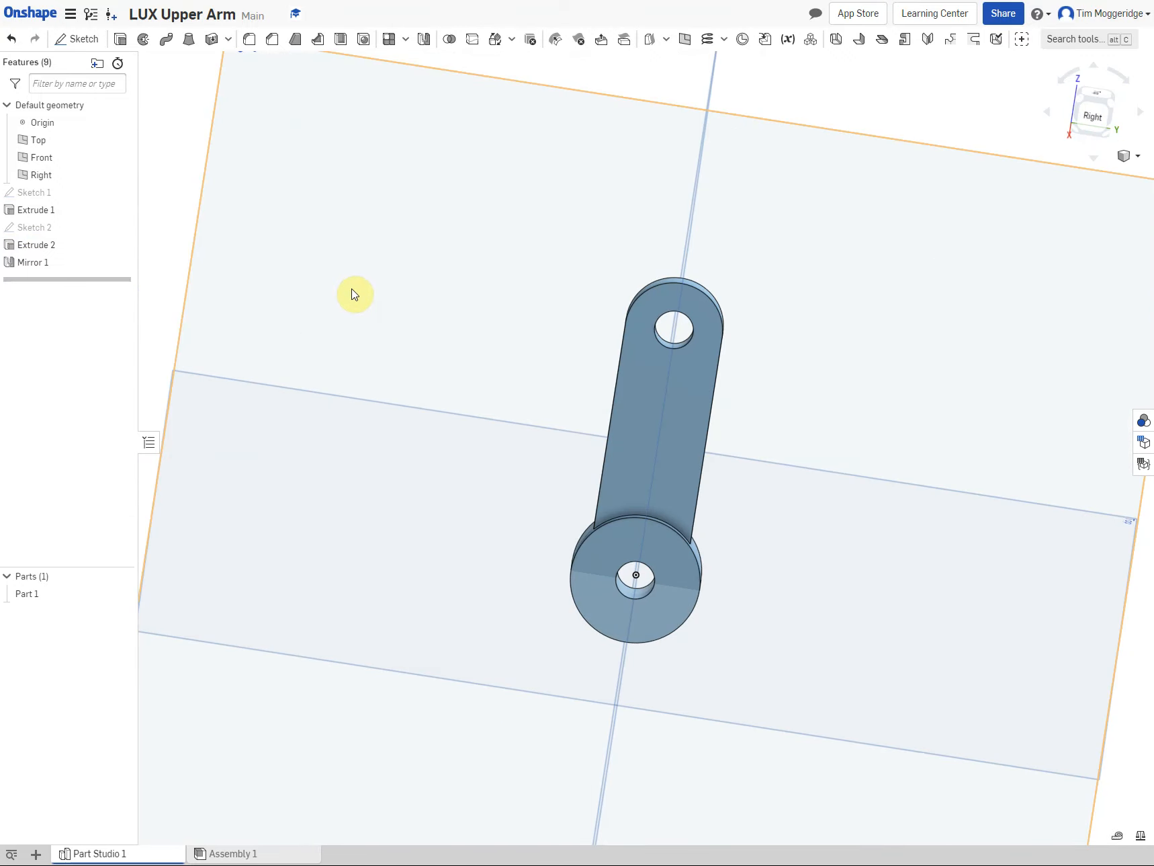